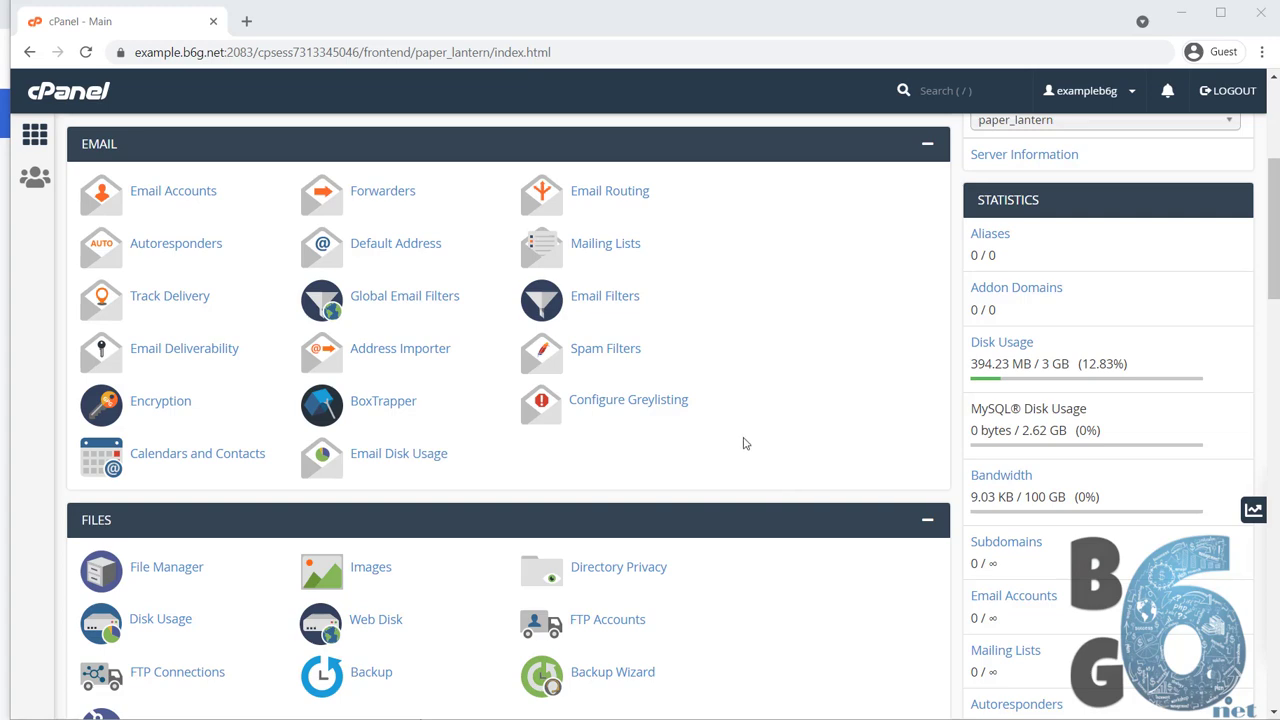
Scroll the cPanel home page down to the Files section where File Manager sits
{"action": "scroll", "coordinate": [743, 443], "scroll_direction": "down", "scroll_amount": 3}
{"action": "scroll", "coordinate": [743, 443], "scroll_direction": "up", "scroll_amount": 3}
{"action": "scroll", "coordinate": [651, 443], "scroll_direction": "down", "scroll_amount": 1}
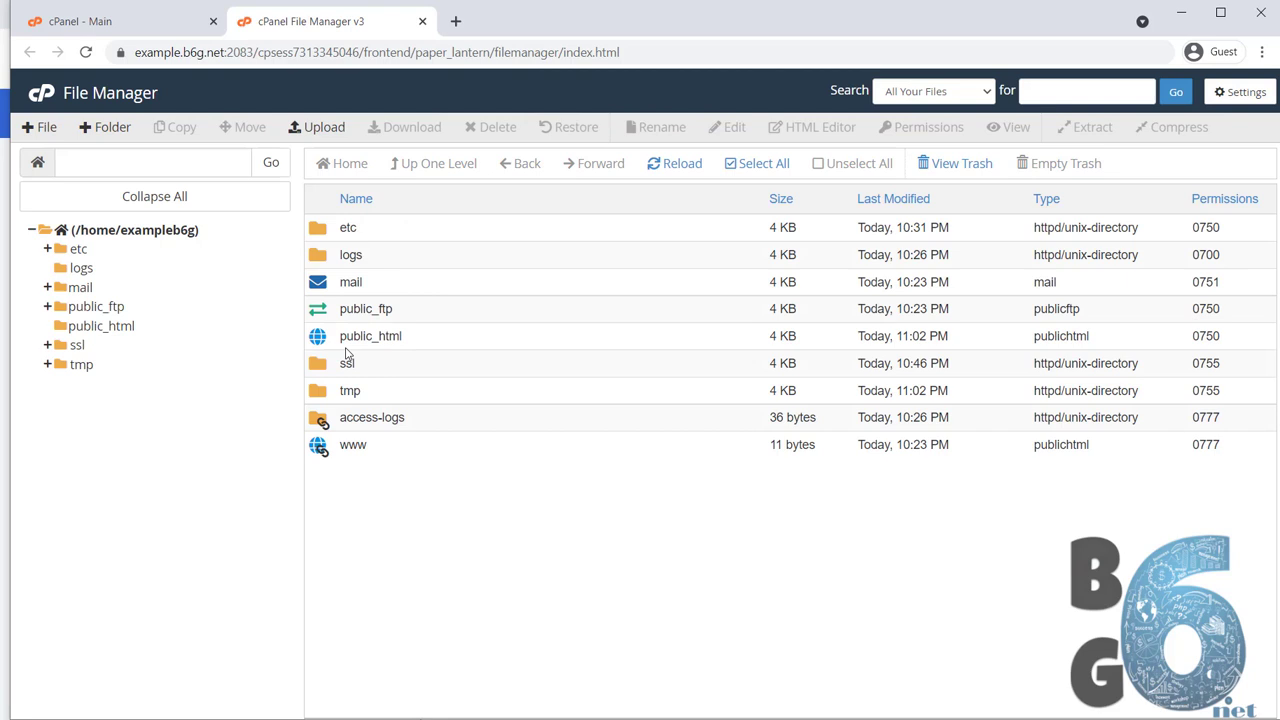
Open public_html and upload bigdump.zip (11.87 KB) into it
{"action": "double_click", "coordinate": [330, 340]}
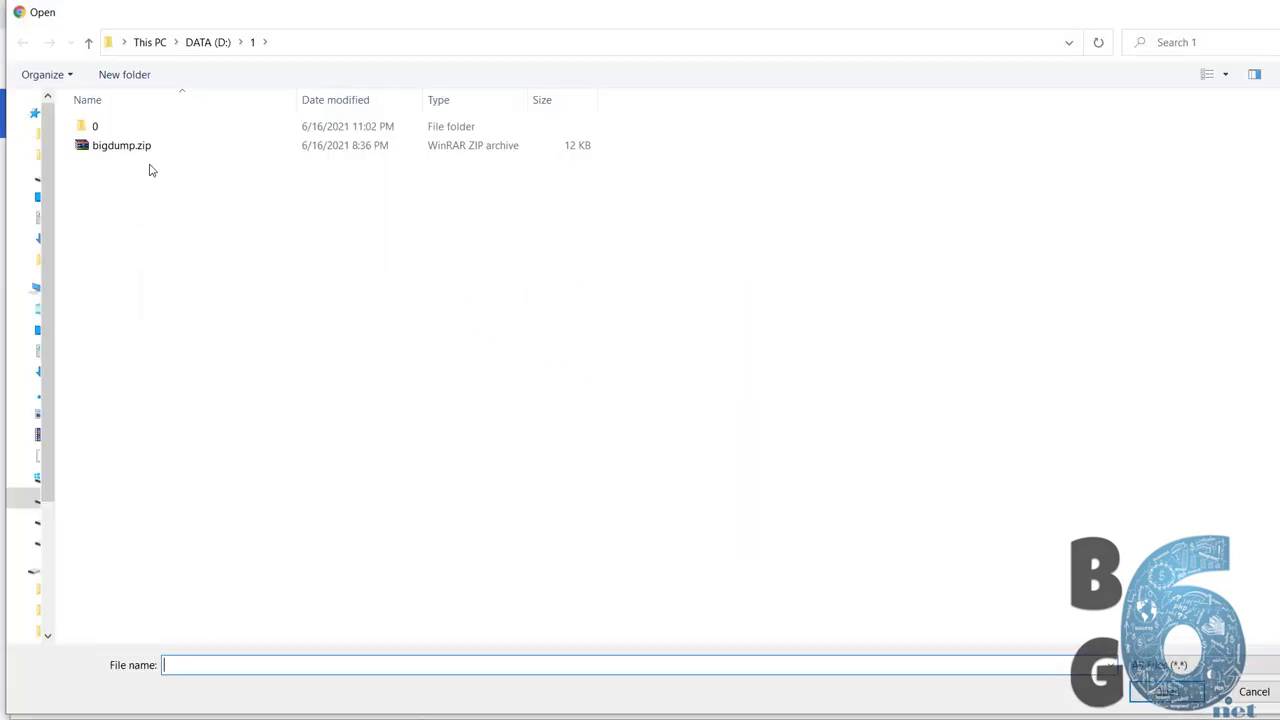
{"action": "double_click", "coordinate": [121, 146]}
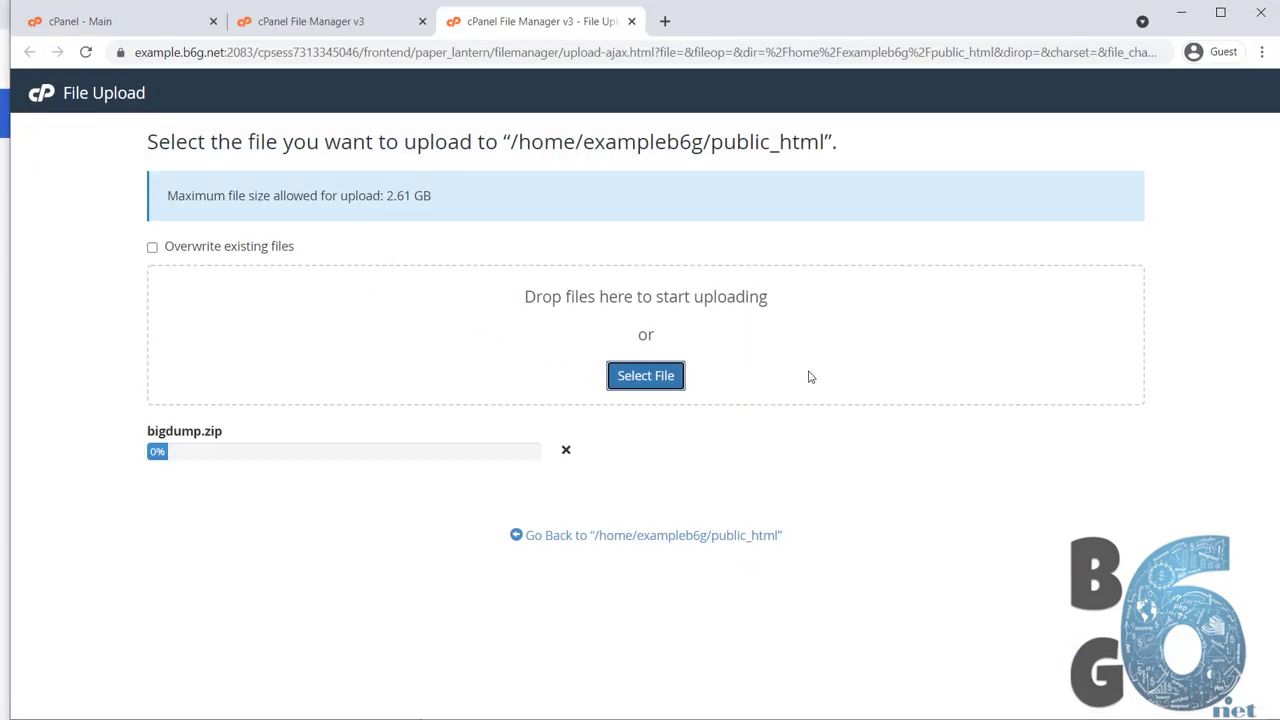
Reload the public_html listing and extract bigdump.zip into public_html
{"action": "left_click", "coordinate": [631, 21]}
{"action": "left_click", "coordinate": [652, 178]}
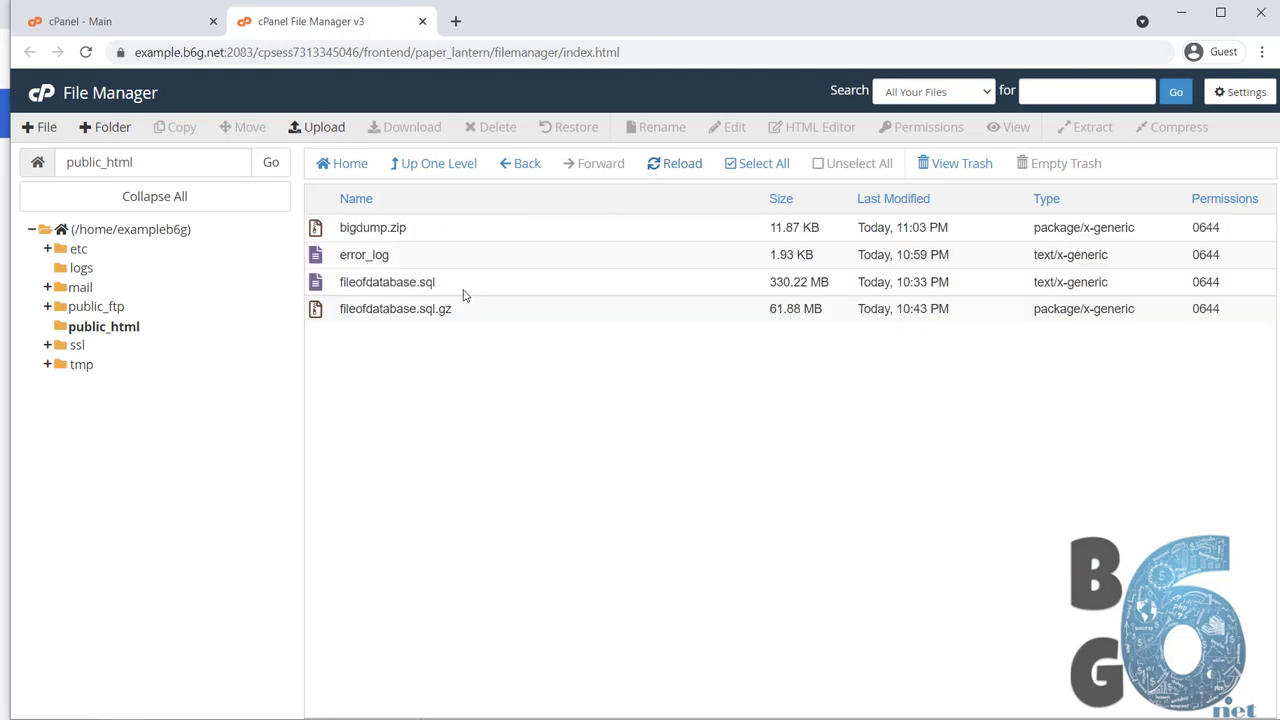
{"action": "left_click", "coordinate": [425, 234]}
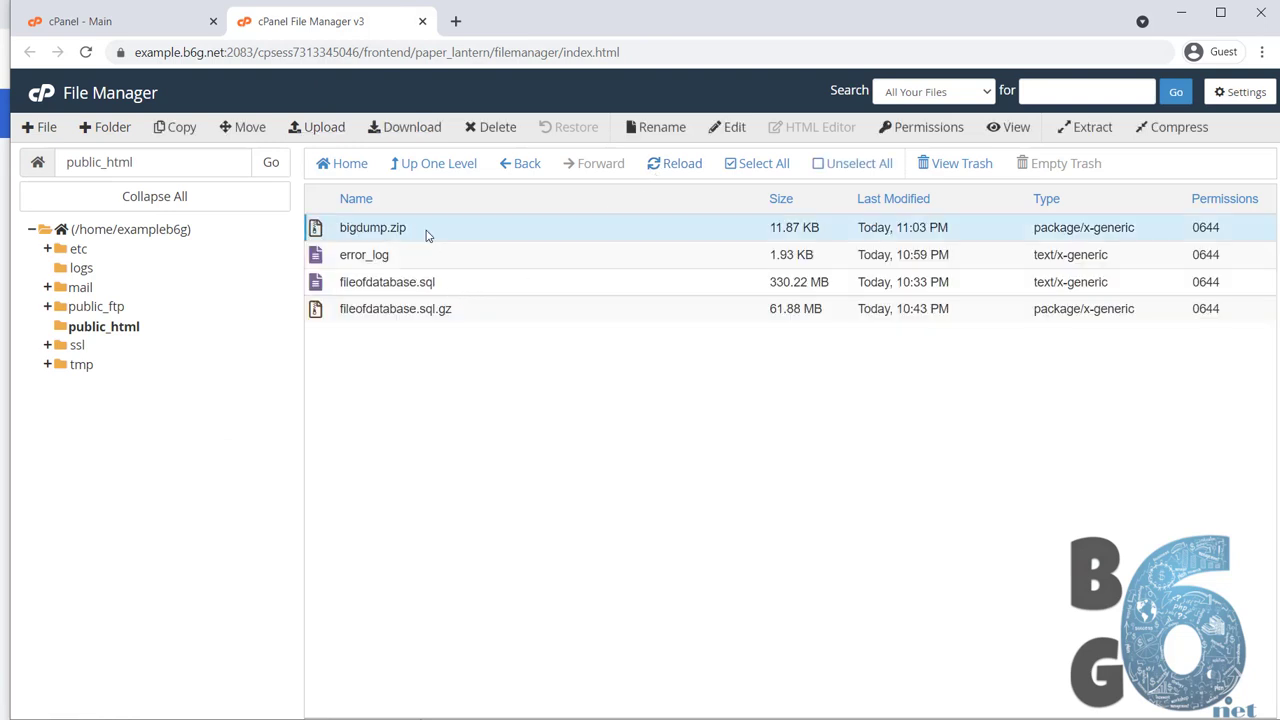
{"action": "left_click", "coordinate": [1089, 127]}
{"action": "left_click", "coordinate": [758, 481]}
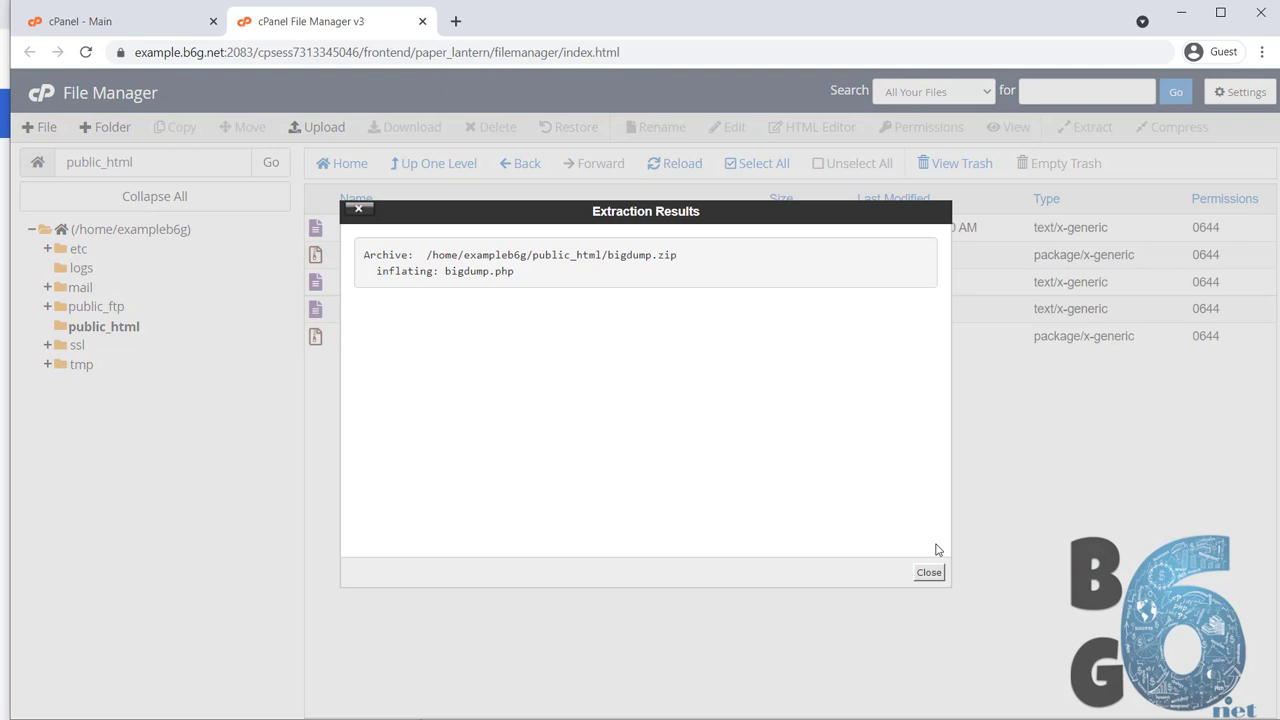
{"action": "left_click", "coordinate": [937, 575]}
Select bigdump.php, start a rename, then cancel so it keeps its name
{"action": "left_click", "coordinate": [412, 234]}
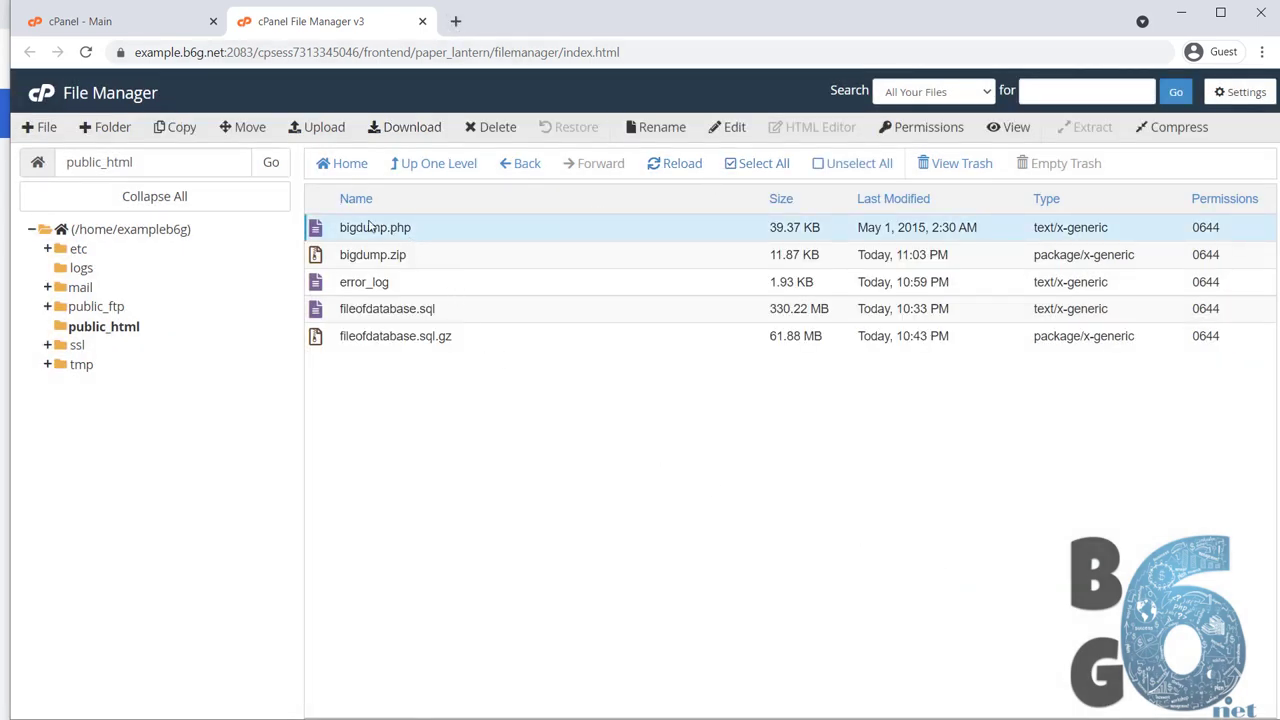
{"action": "left_click", "coordinate": [665, 130]}
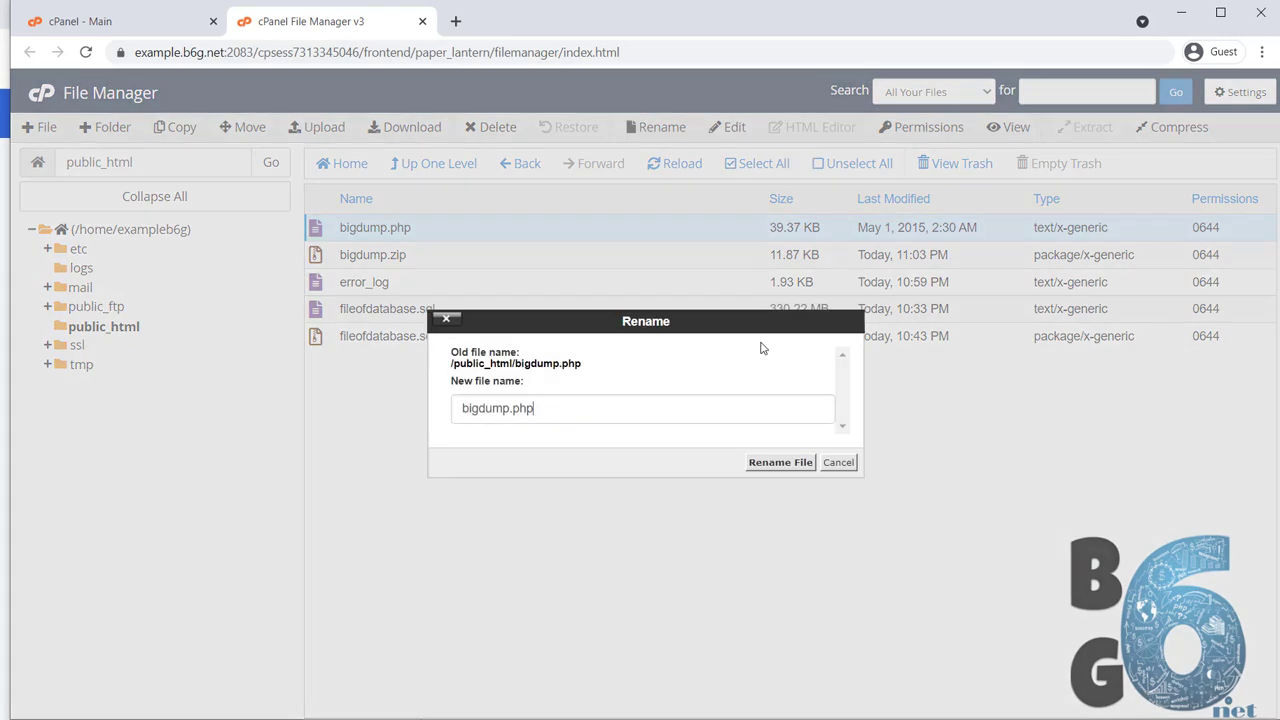
{"action": "left_click", "coordinate": [836, 462]}
{"action": "left_click", "coordinate": [222, 52]}
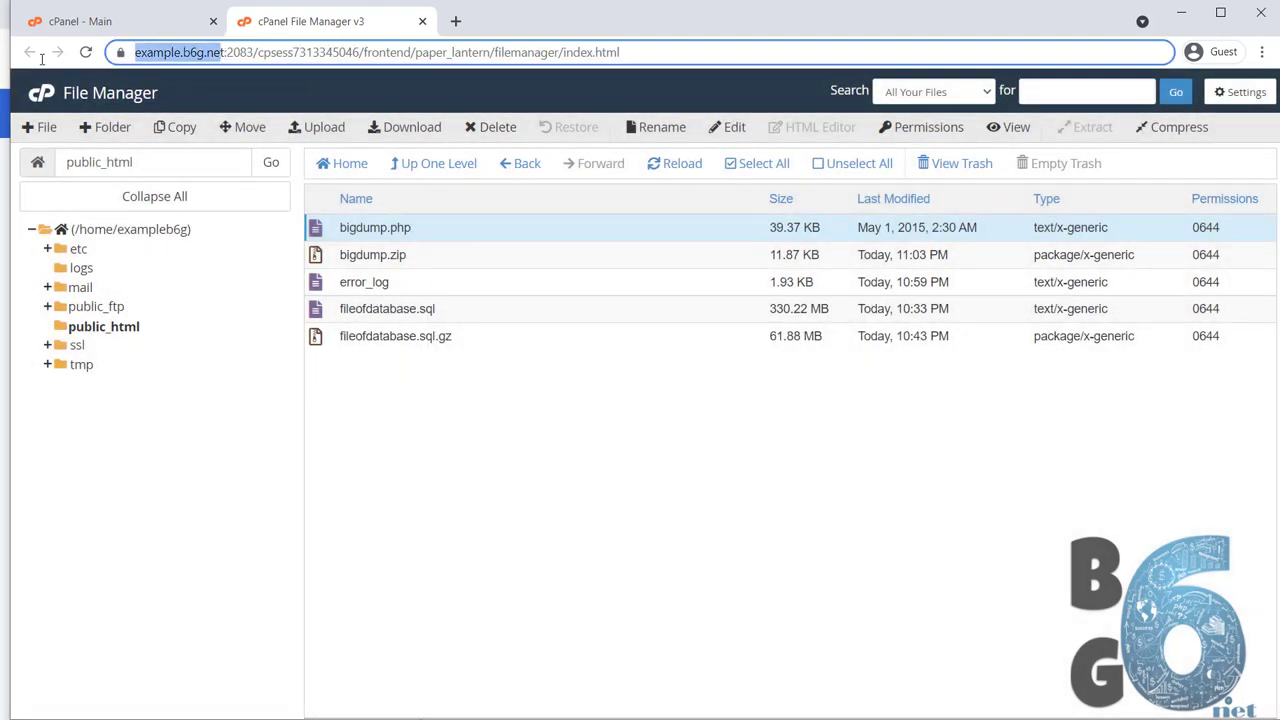
Load example.b6g.net/bigdump.php in a new browser tab
{"action": "left_click", "coordinate": [457, 22]}
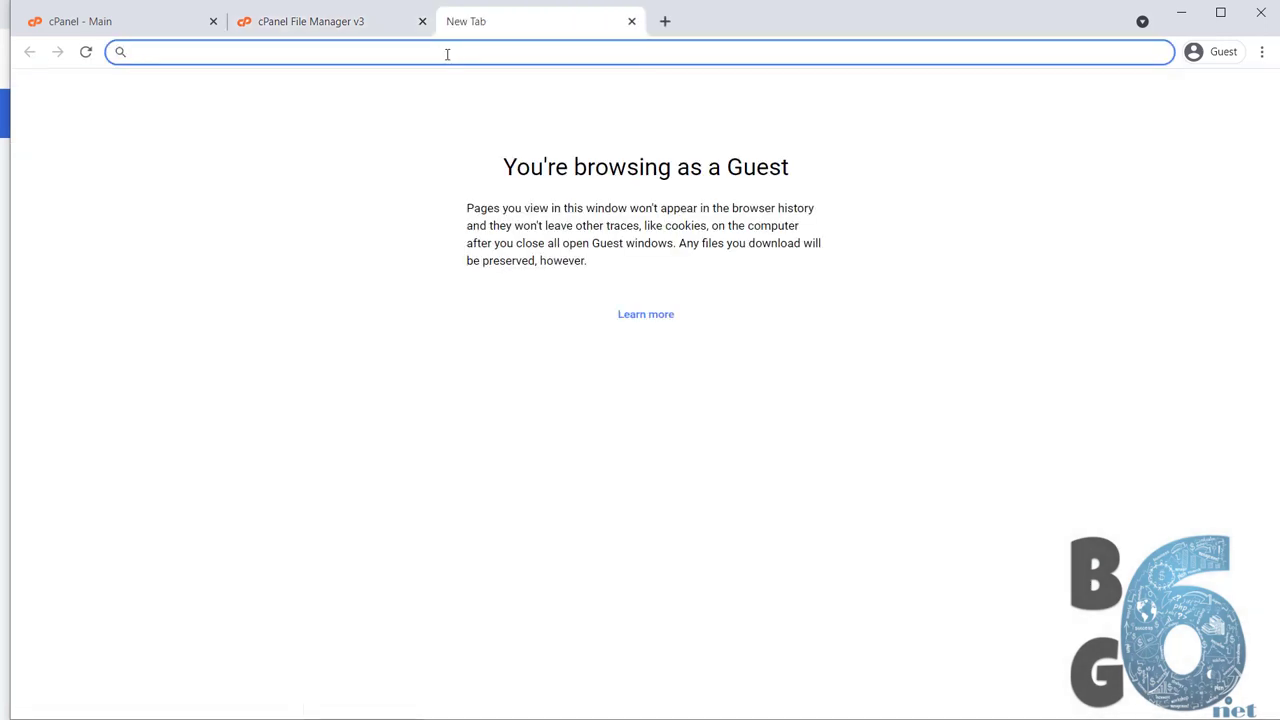
{"action": "type", "text": "example."}
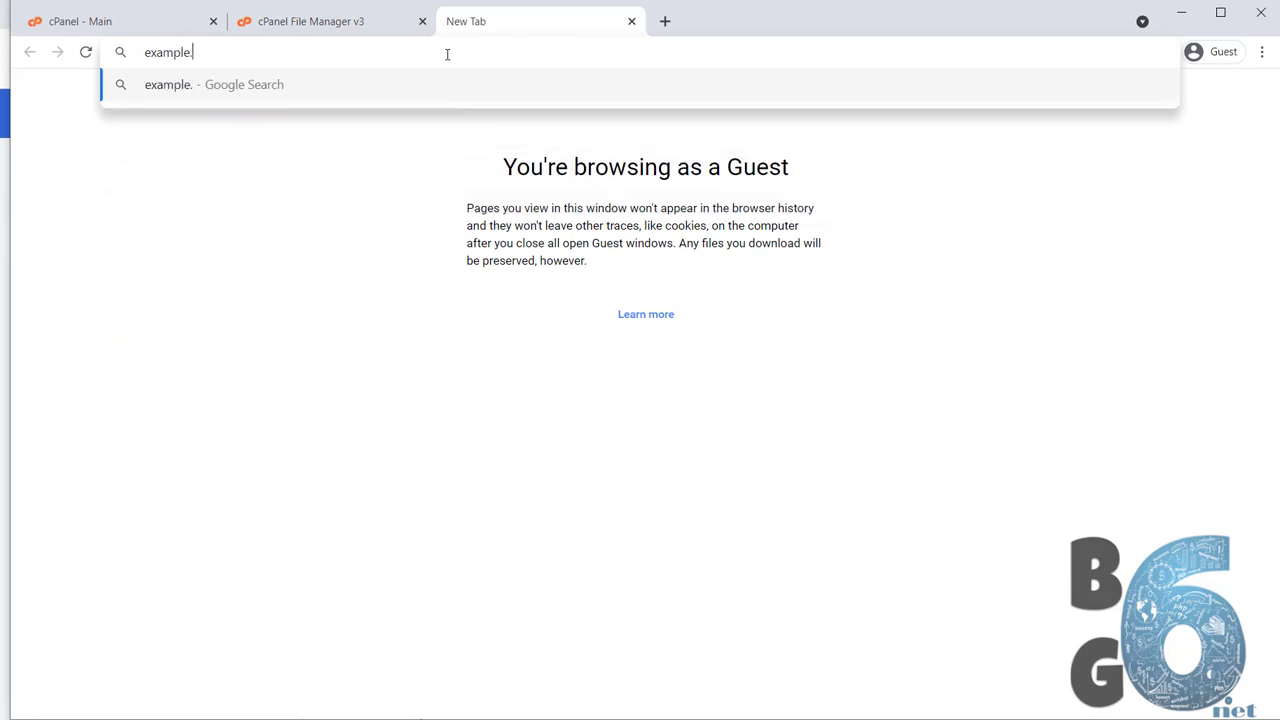
{"action": "type", "text": "b6g.net/bigdump.php"}
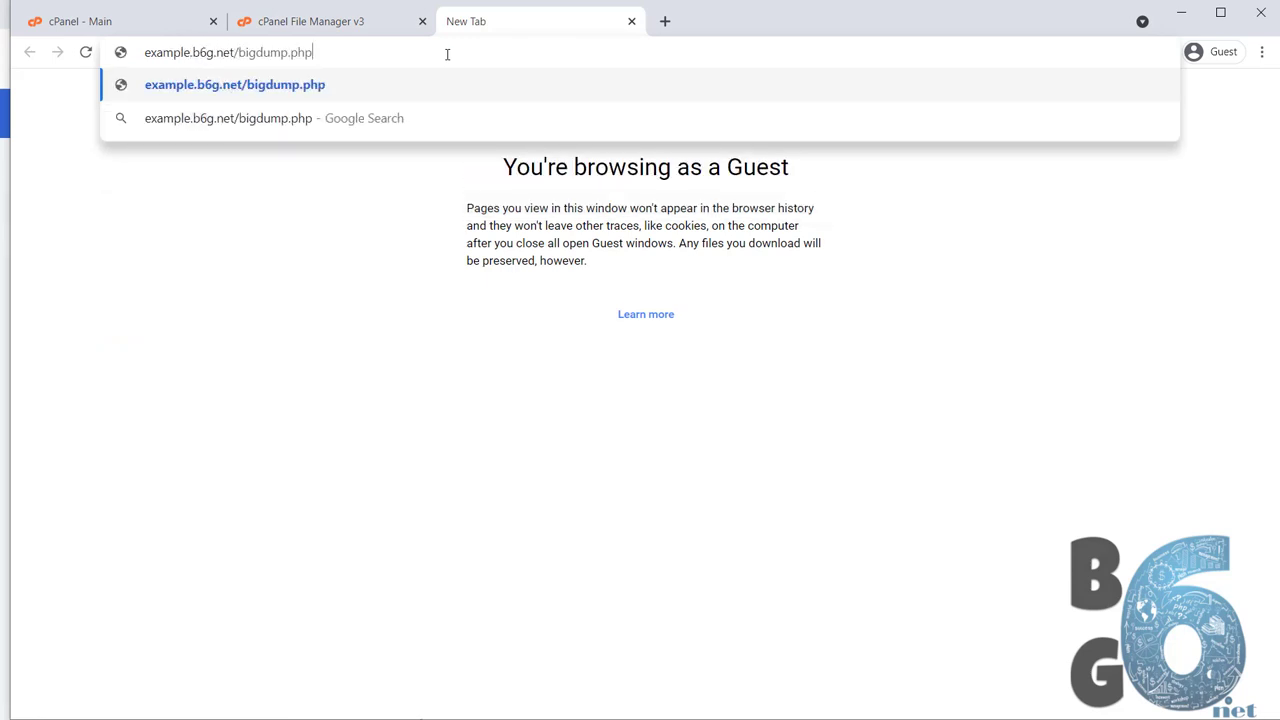
{"action": "key", "text": "Return"}
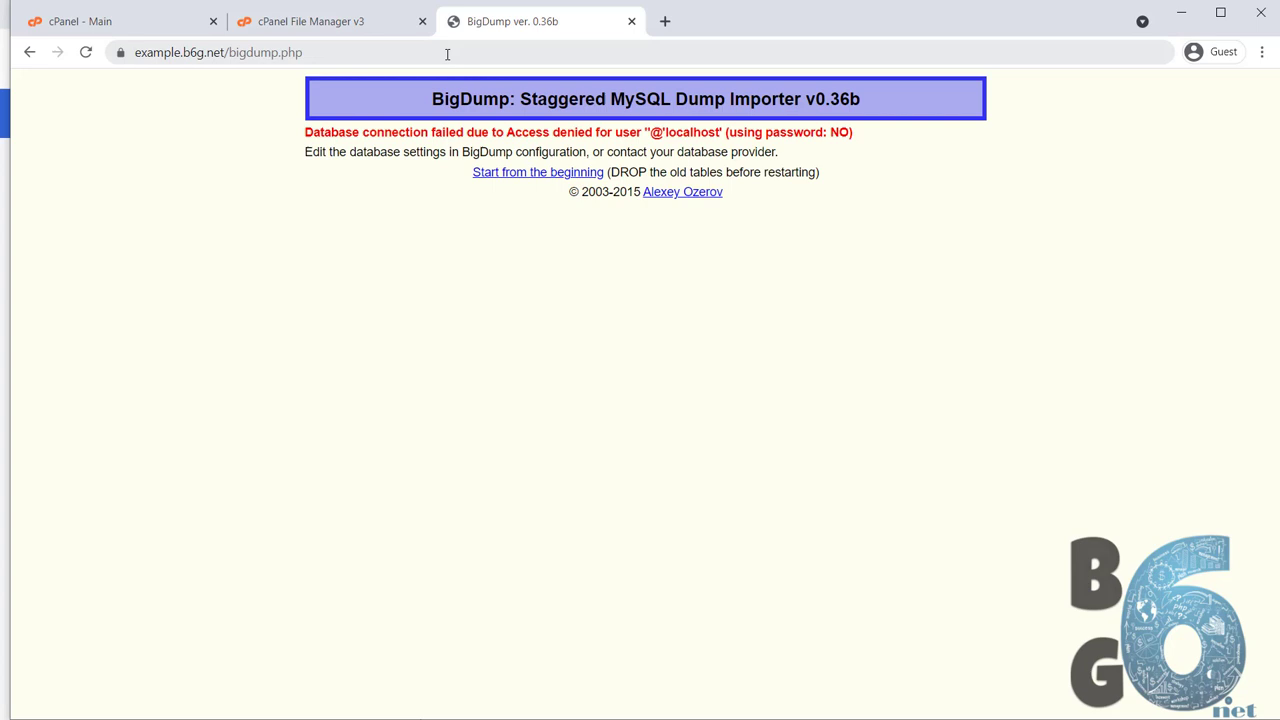
Read BigDump's failed database connection error, then return to File Manager
{"action": "left_click_drag", "start_coordinate": [328, 92], "coordinate": [867, 201]}
{"action": "left_click", "coordinate": [867, 201]}
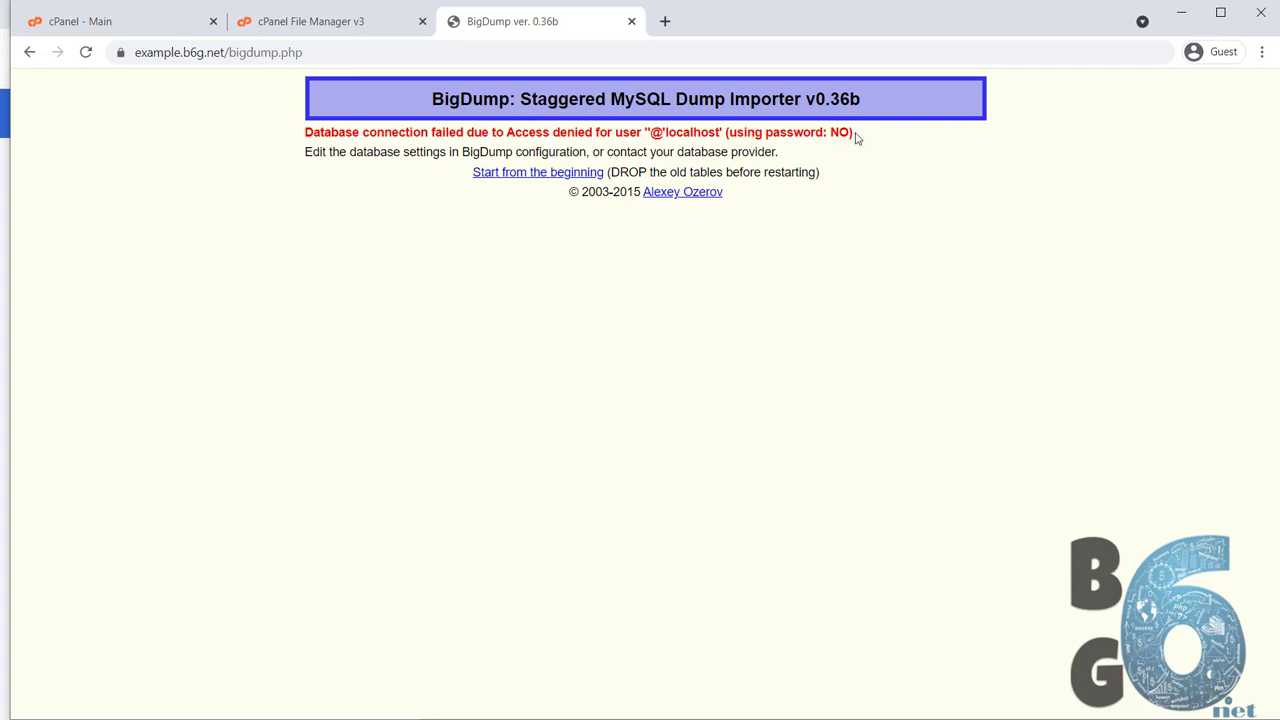
{"action": "left_click_drag", "start_coordinate": [856, 137], "coordinate": [729, 131]}
{"action": "left_click", "coordinate": [720, 128]}
{"action": "left_click_drag", "start_coordinate": [519, 95], "coordinate": [665, 108]}
{"action": "left_click", "coordinate": [738, 125]}
{"action": "left_click", "coordinate": [294, 23]}
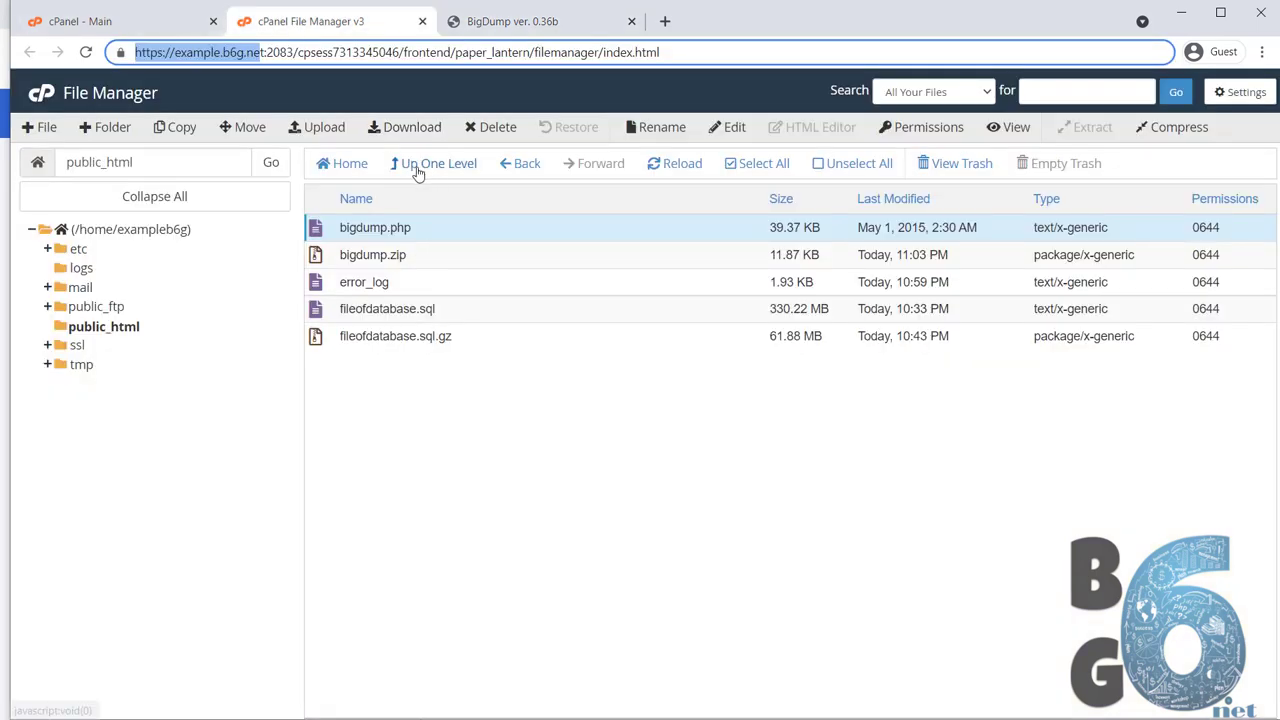
Launch the MySQL Database Wizard from cPanel's main page and create database o12t
{"action": "left_click", "coordinate": [85, 21]}
{"action": "scroll", "coordinate": [770, 390], "scroll_direction": "down", "scroll_amount": 1}
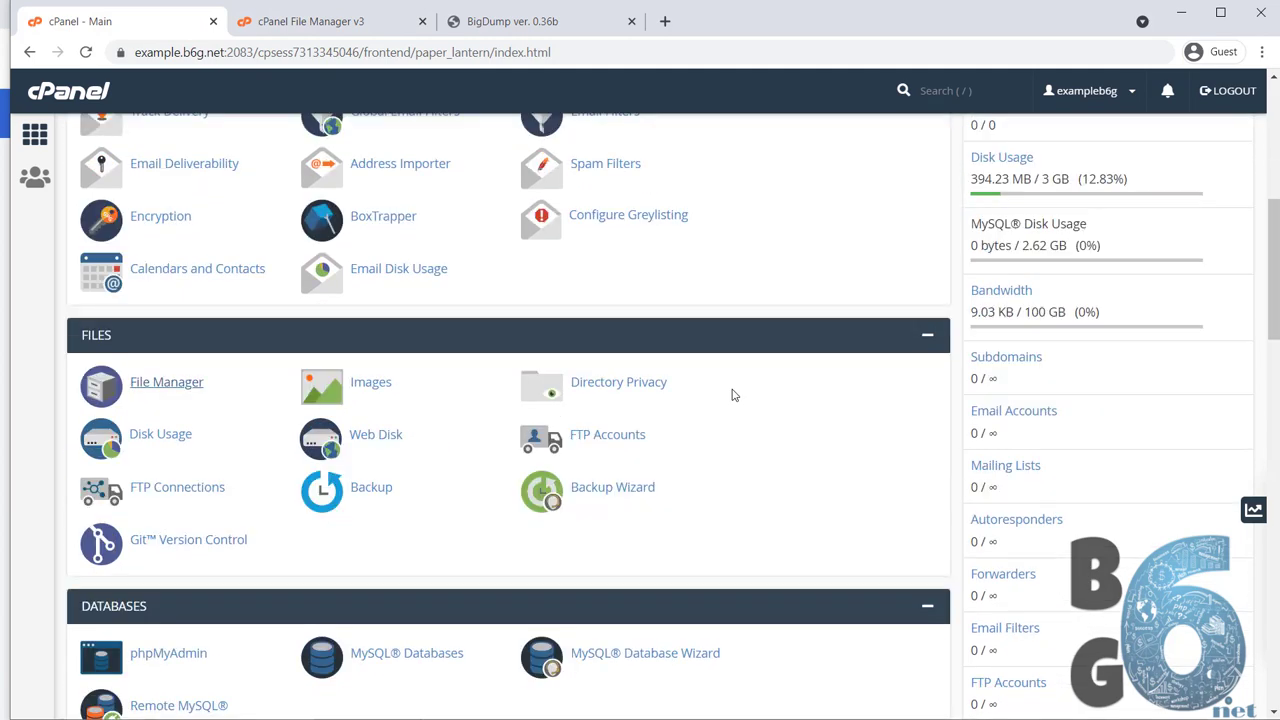
{"action": "scroll", "coordinate": [732, 395], "scroll_direction": "down", "scroll_amount": 3}
{"action": "left_click", "coordinate": [634, 404]}
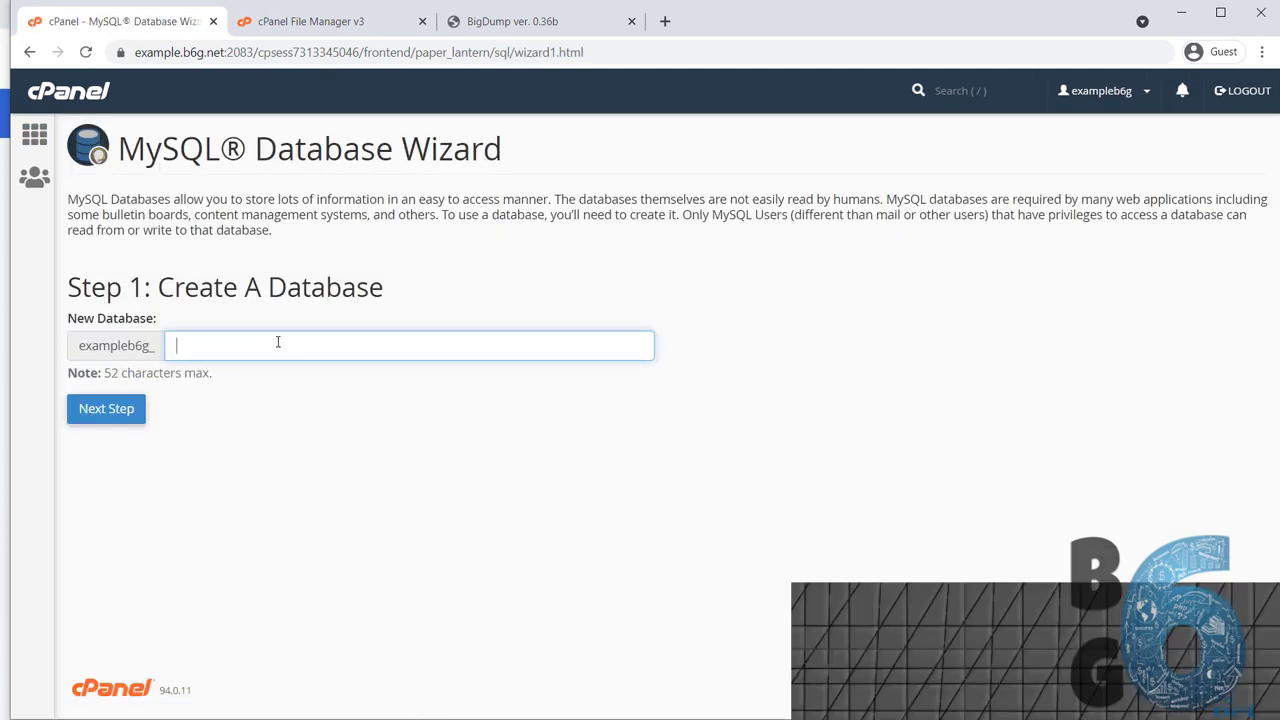
{"action": "type", "text": "o12t"}
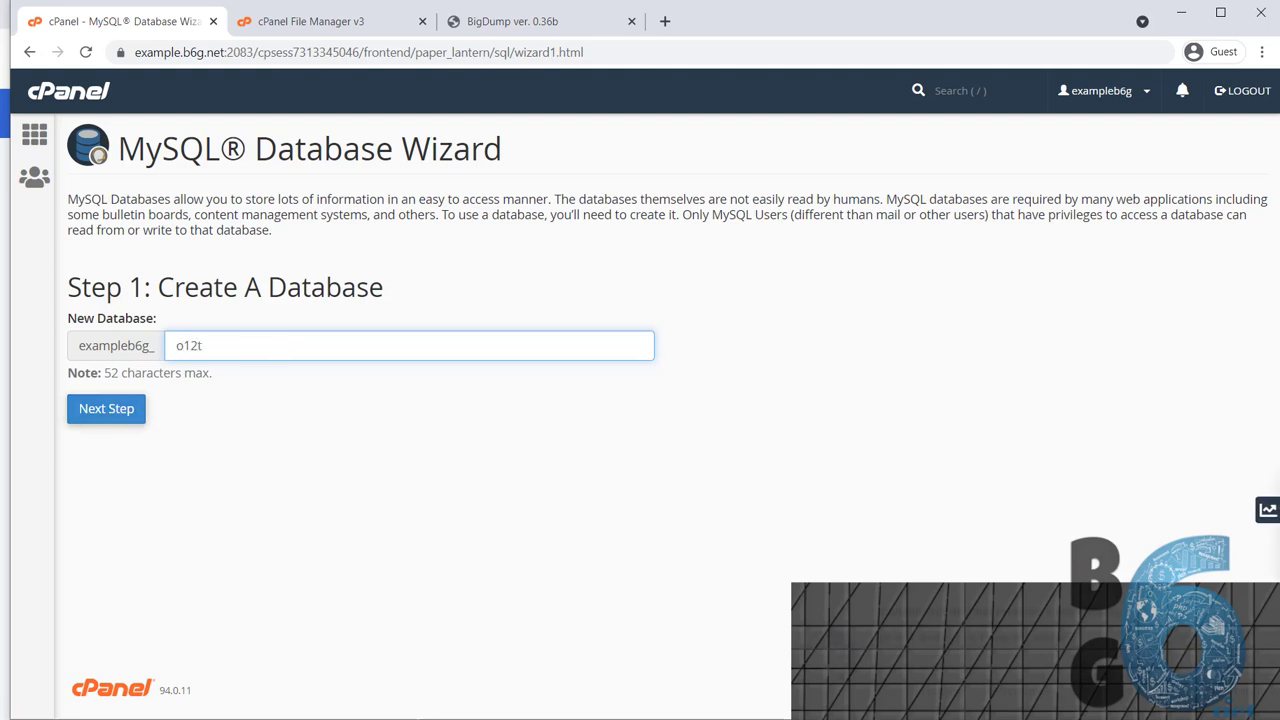
{"action": "left_click", "coordinate": [124, 420]}
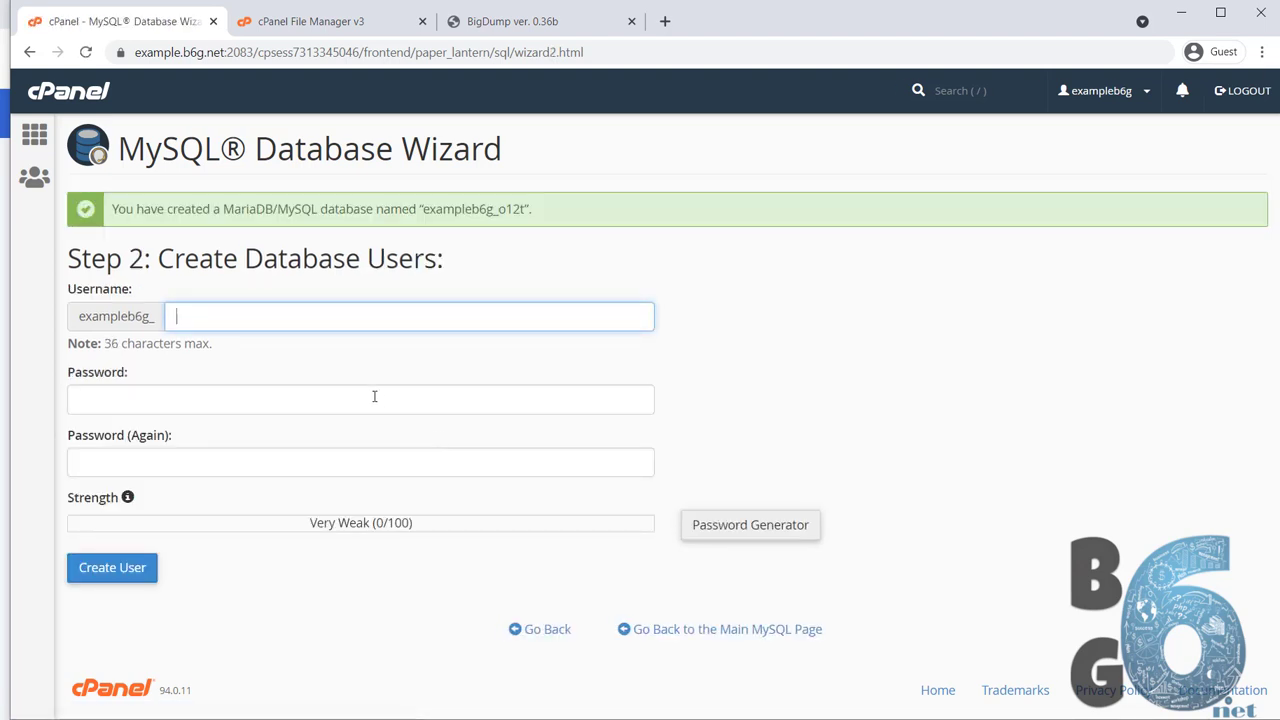
Create database user 'usser' with a very strong generated password
{"action": "left_click_drag", "start_coordinate": [423, 208], "coordinate": [528, 208]}
{"action": "left_click", "coordinate": [173, 320]}
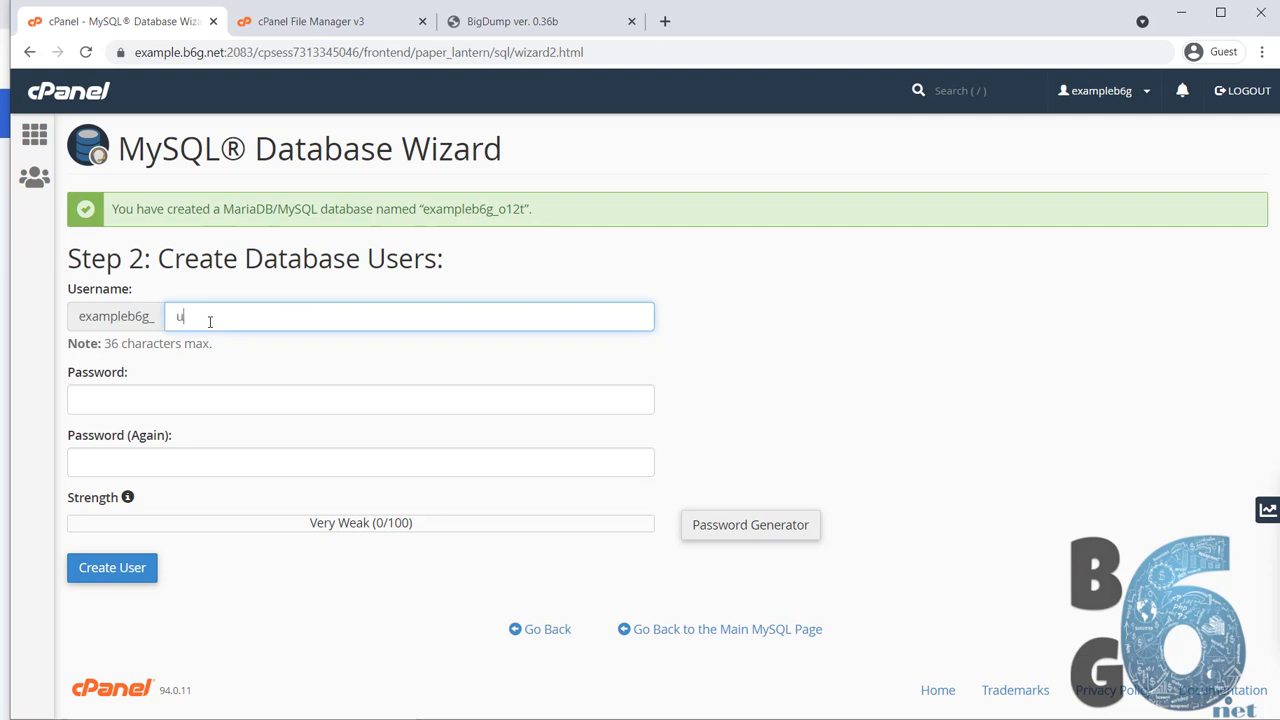
{"action": "left_click", "coordinate": [726, 536]}
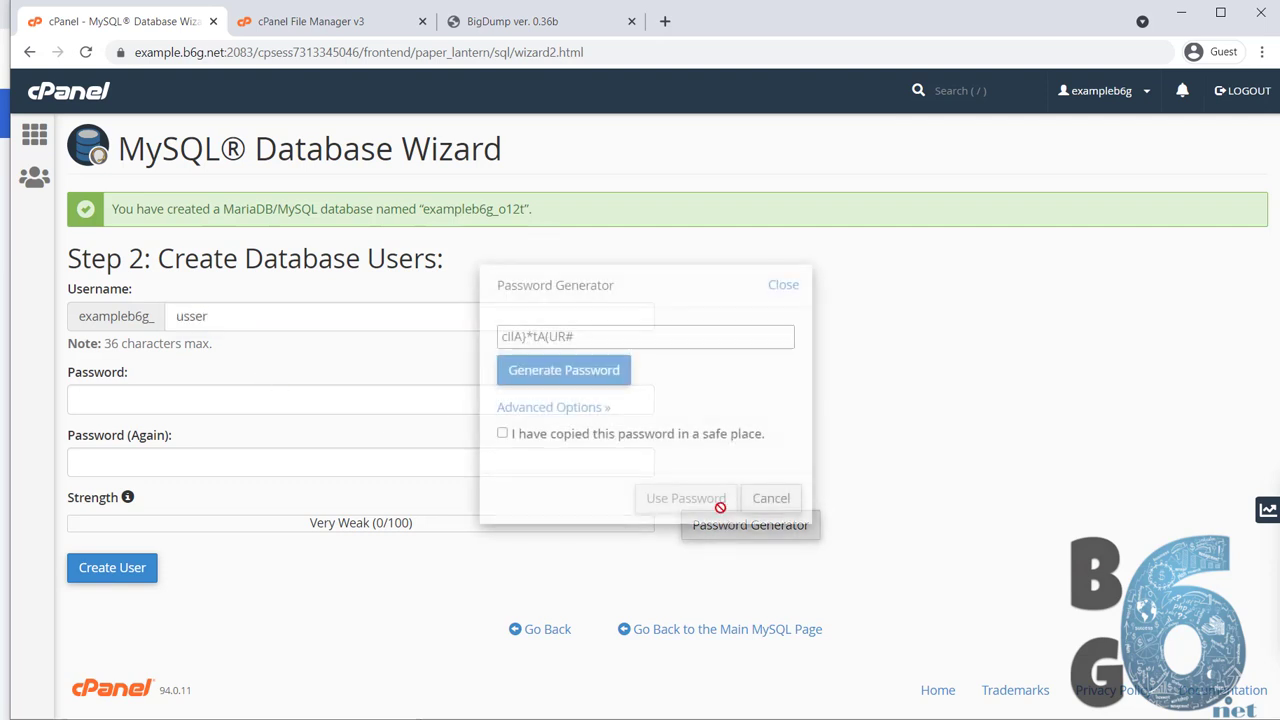
{"action": "left_click", "coordinate": [572, 441]}
{"action": "left_click", "coordinate": [676, 500]}
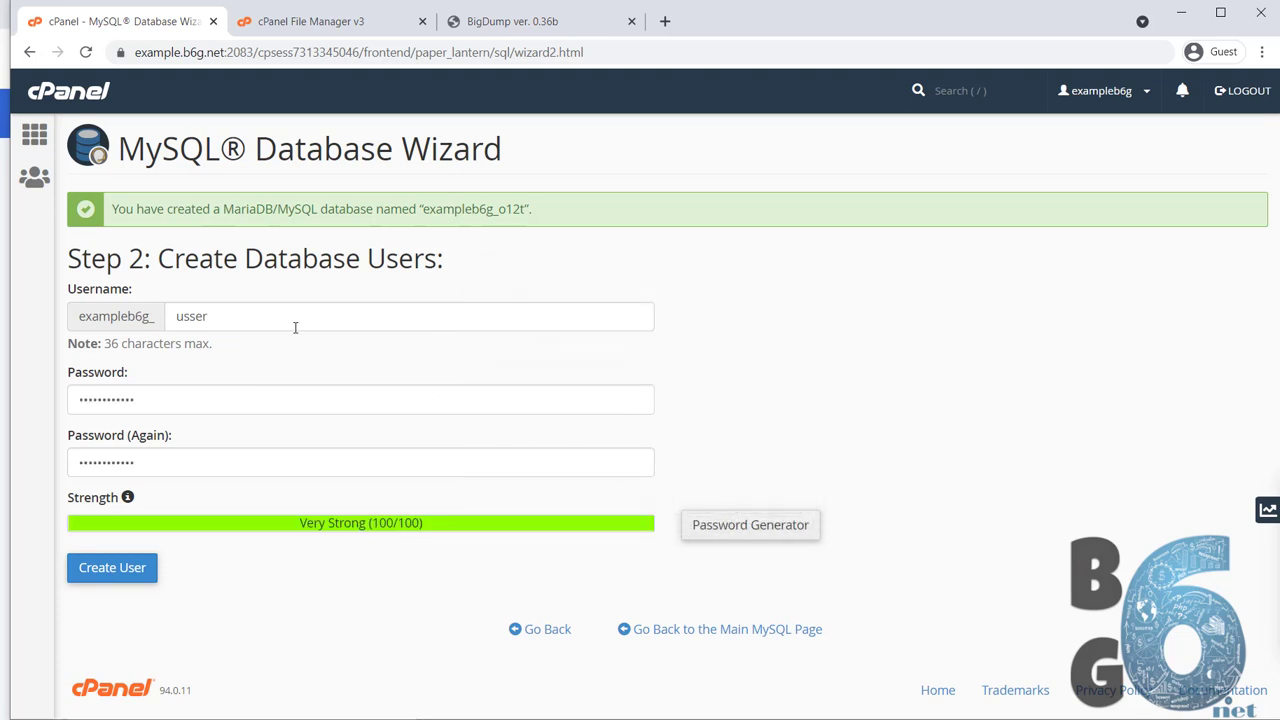
{"action": "left_click", "coordinate": [112, 568]}
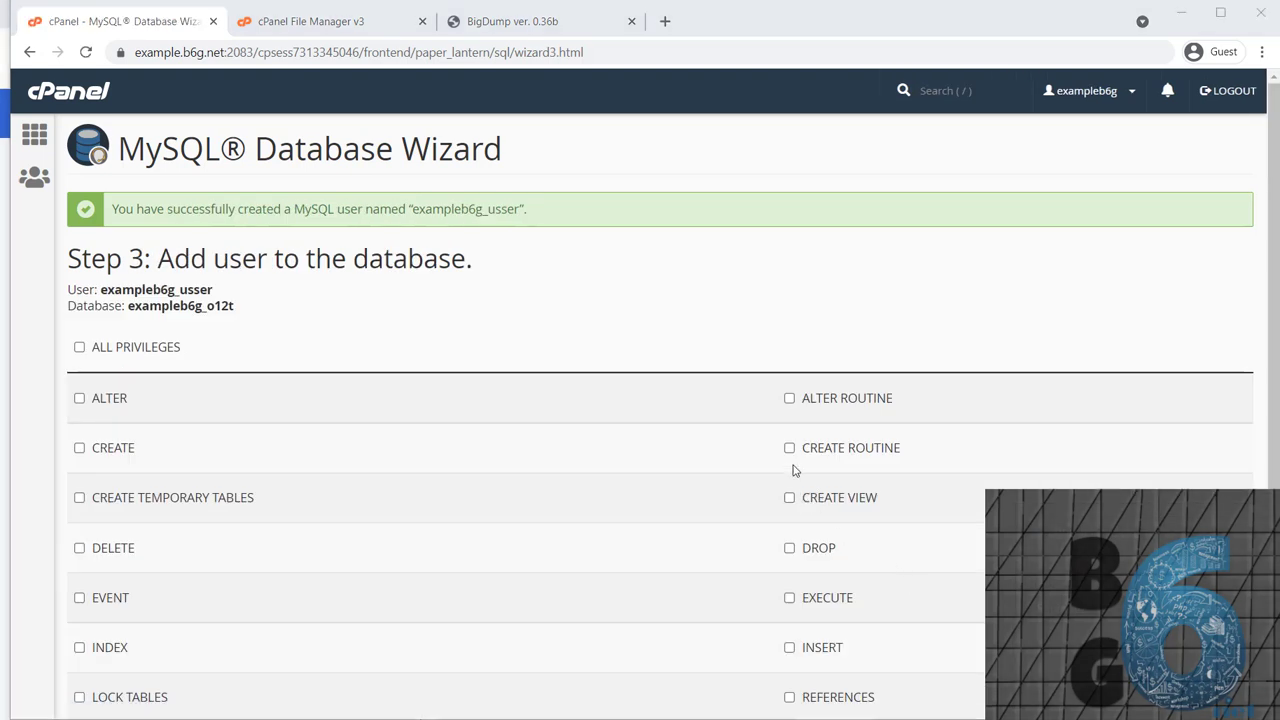
Tick ALL PRIVILEGES and keep the generated password pasted in a new browser tab
{"action": "left_click", "coordinate": [124, 352]}
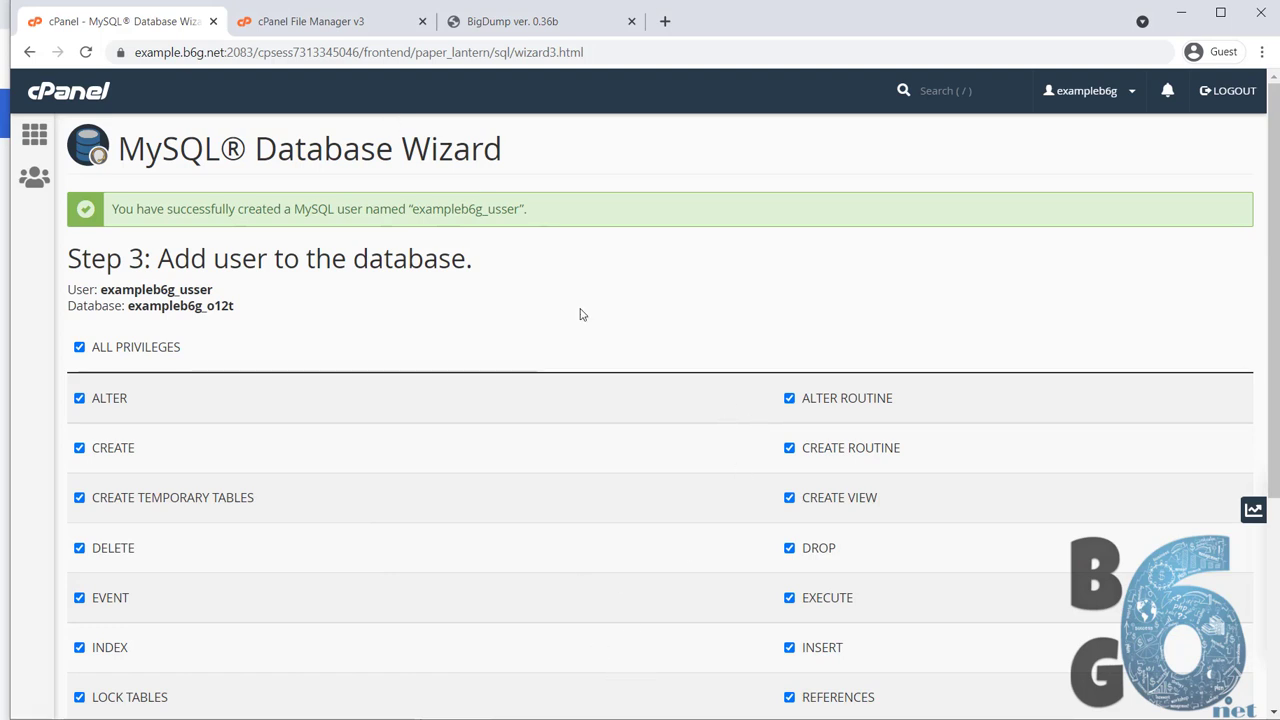
{"action": "left_click", "coordinate": [668, 24]}
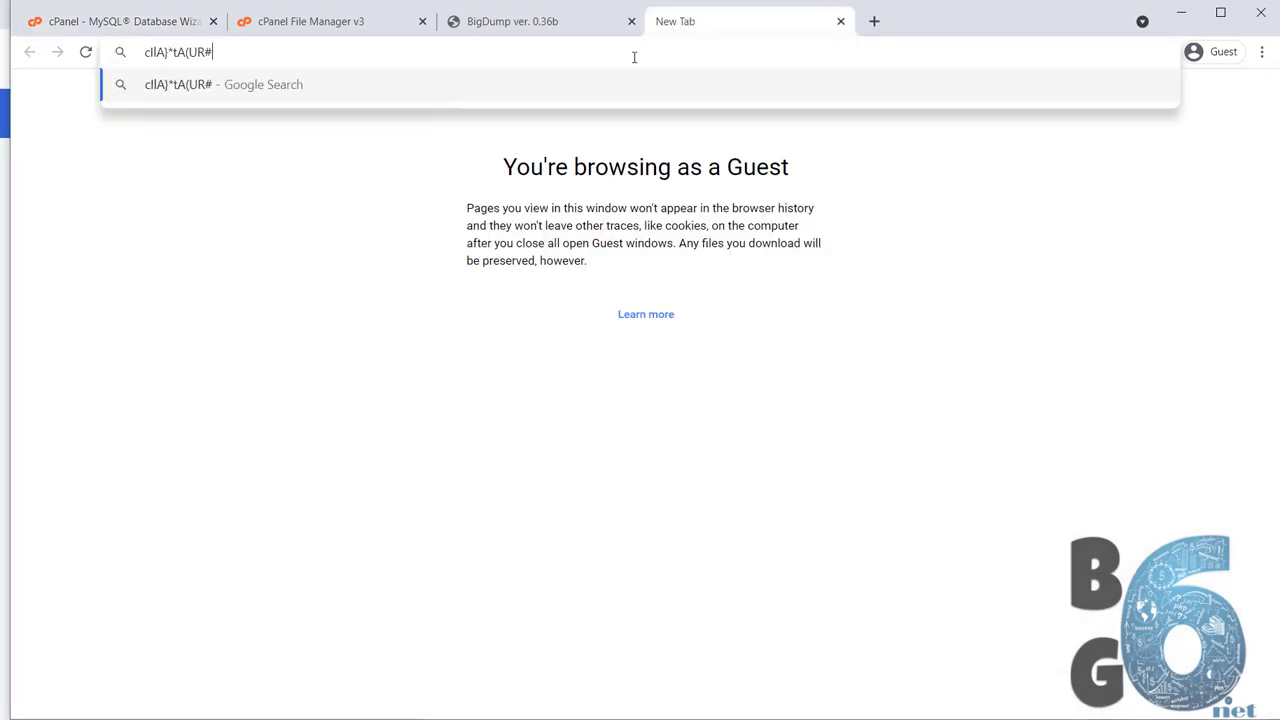
{"action": "key", "text": "Return"}
{"action": "left_click", "coordinate": [121, 52]}
{"action": "left_click", "coordinate": [112, 21]}
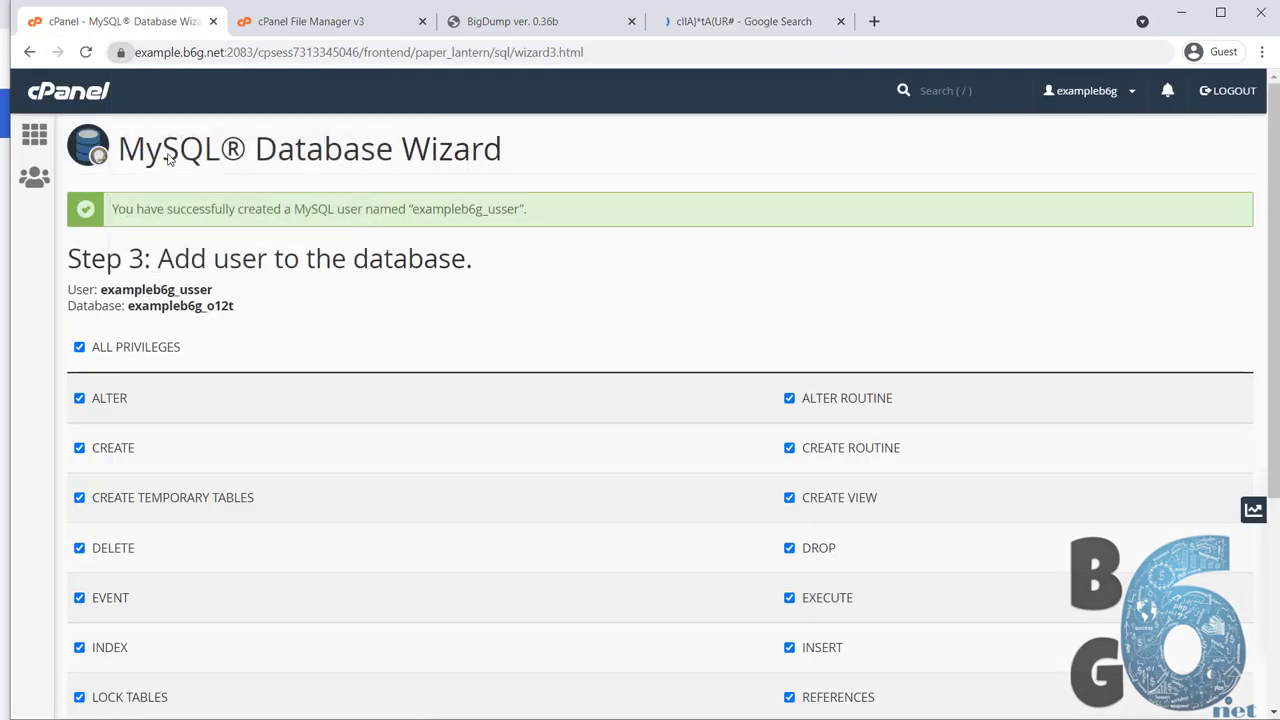
Apply all privileges for the user on o12t and review the confirmation message
{"action": "left_click_drag", "start_coordinate": [236, 306], "coordinate": [66, 289]}
{"action": "key", "text": "ctrl+c"}
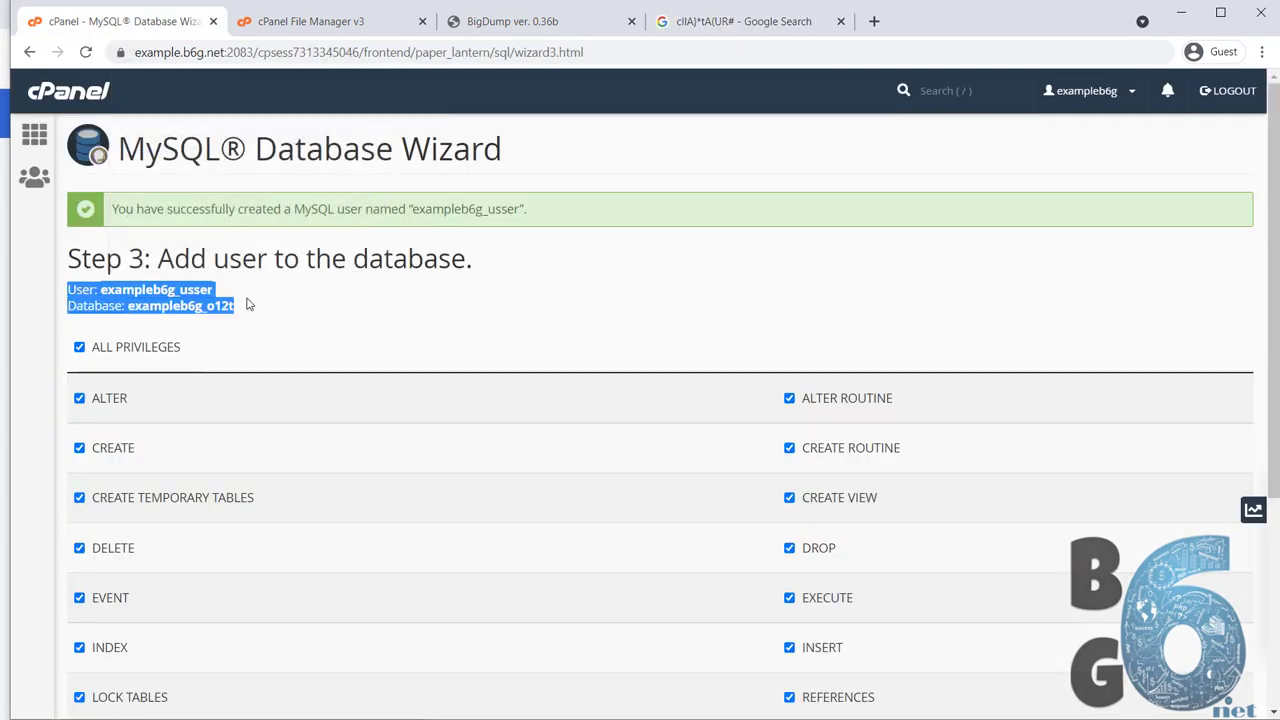
{"action": "scroll", "coordinate": [249, 303], "scroll_direction": "down", "scroll_amount": 3}
{"action": "scroll", "coordinate": [300, 510], "scroll_direction": "up", "scroll_amount": 3}
{"action": "scroll", "coordinate": [217, 374], "scroll_direction": "down", "scroll_amount": 3}
{"action": "left_click", "coordinate": [126, 592]}
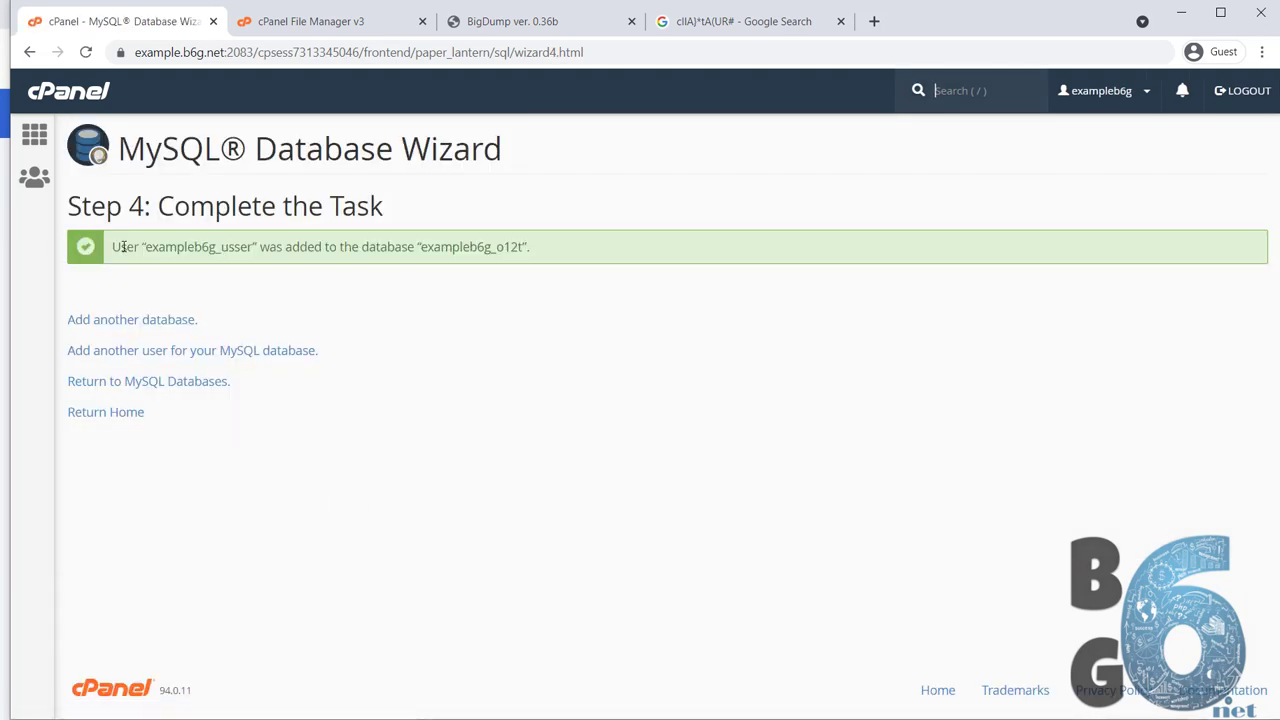
{"action": "left_click_drag", "start_coordinate": [123, 247], "coordinate": [524, 249]}
{"action": "left_click", "coordinate": [524, 249]}
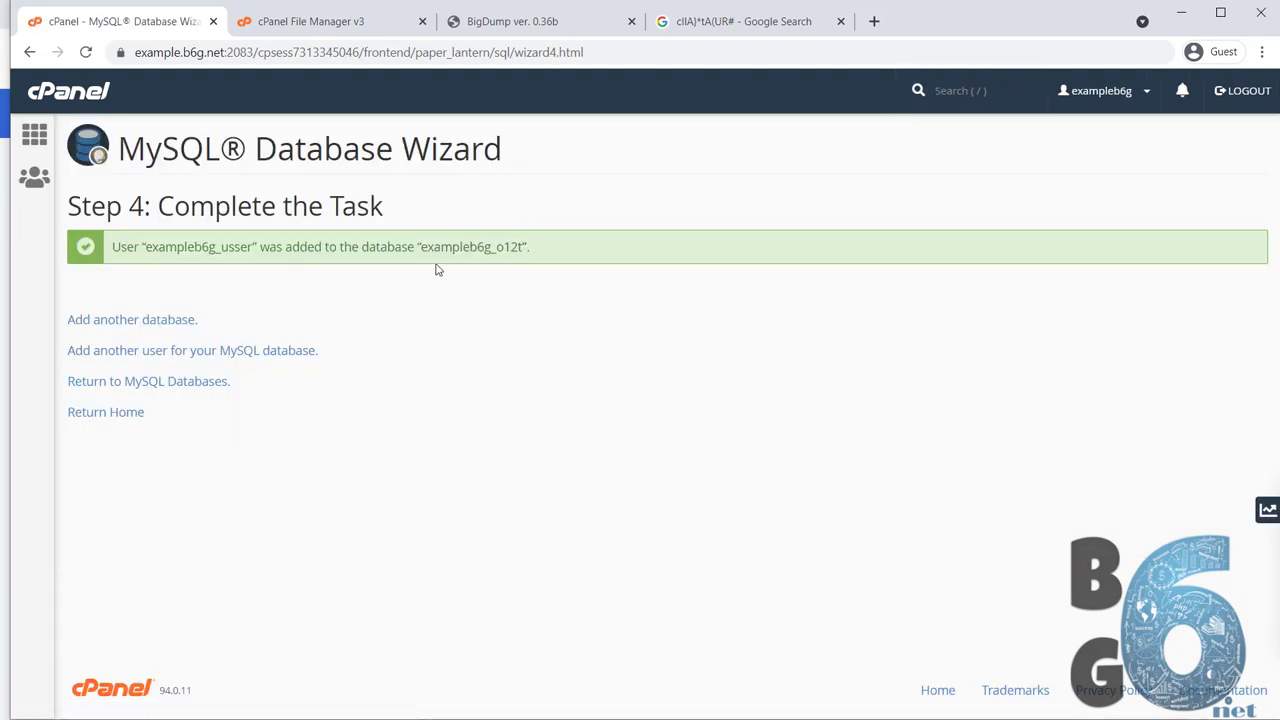
{"action": "left_click_drag", "start_coordinate": [145, 247], "coordinate": [220, 247]}
Open bigdump.php from public_html in the File Manager code editor
{"action": "left_click_drag", "start_coordinate": [417, 247], "coordinate": [505, 247]}
{"action": "left_click", "coordinate": [505, 245]}
{"action": "left_click", "coordinate": [330, 21]}
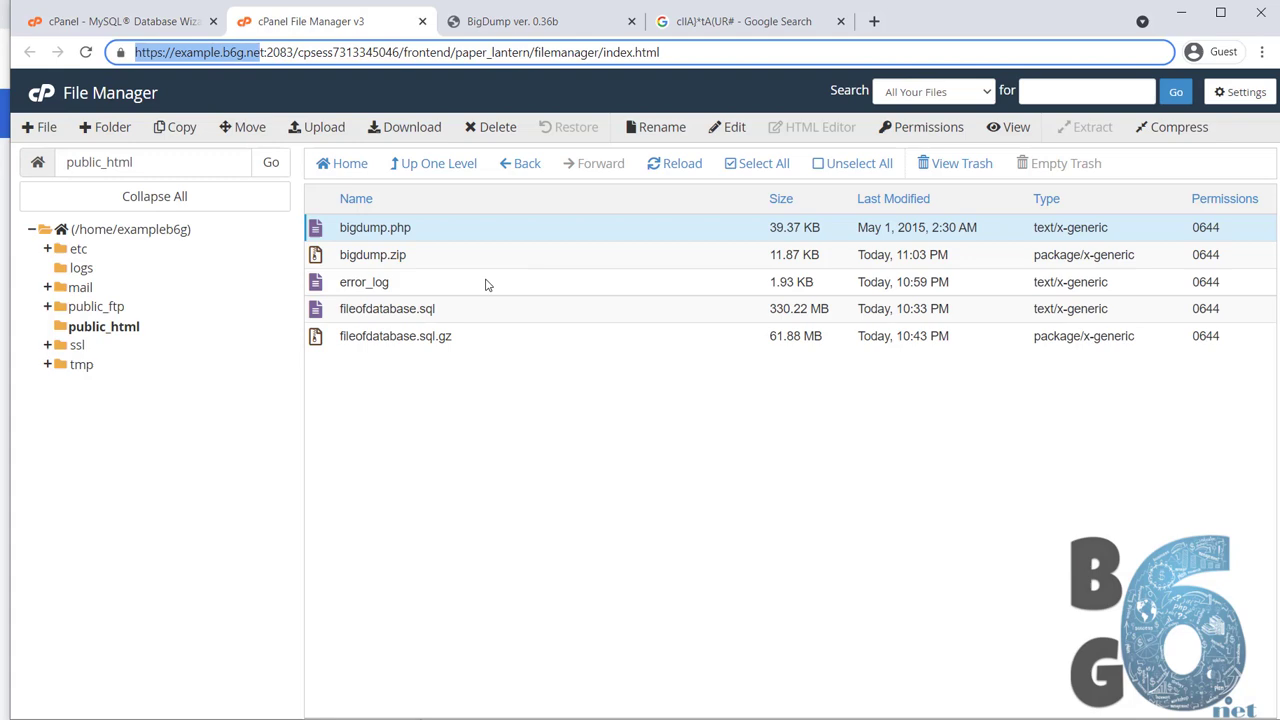
{"action": "left_click", "coordinate": [730, 127]}
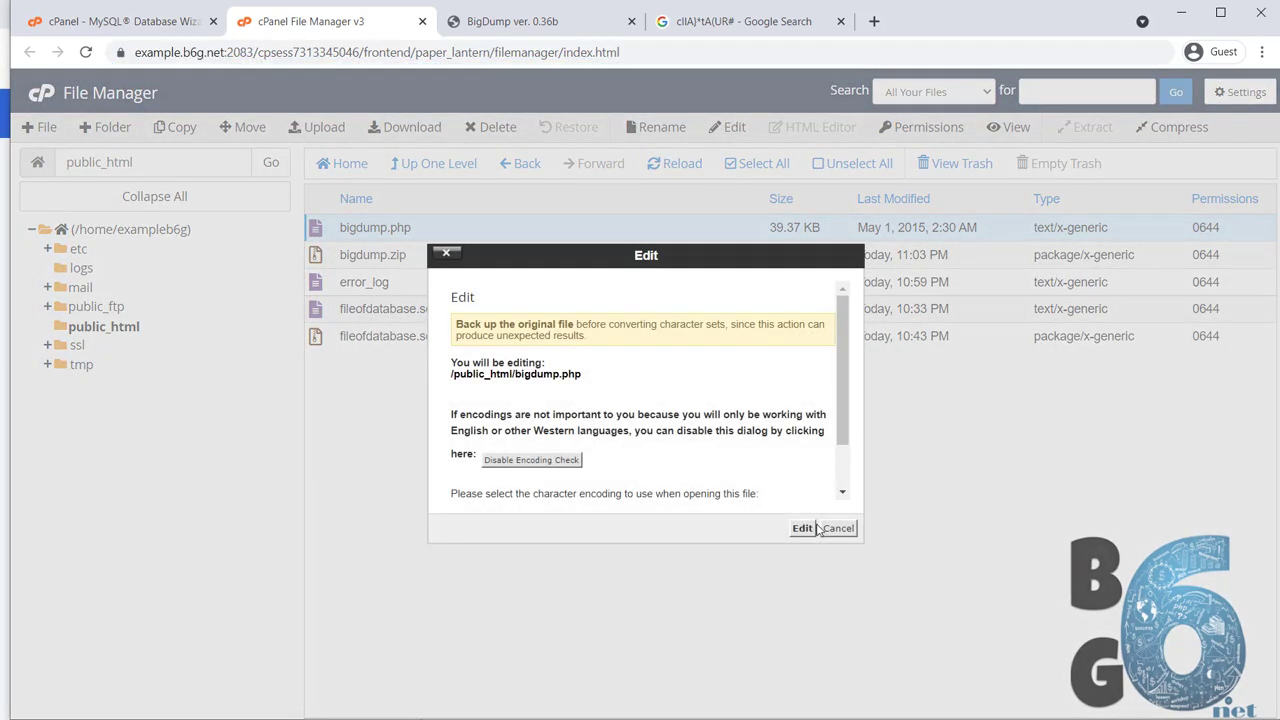
{"action": "left_click", "coordinate": [812, 528]}
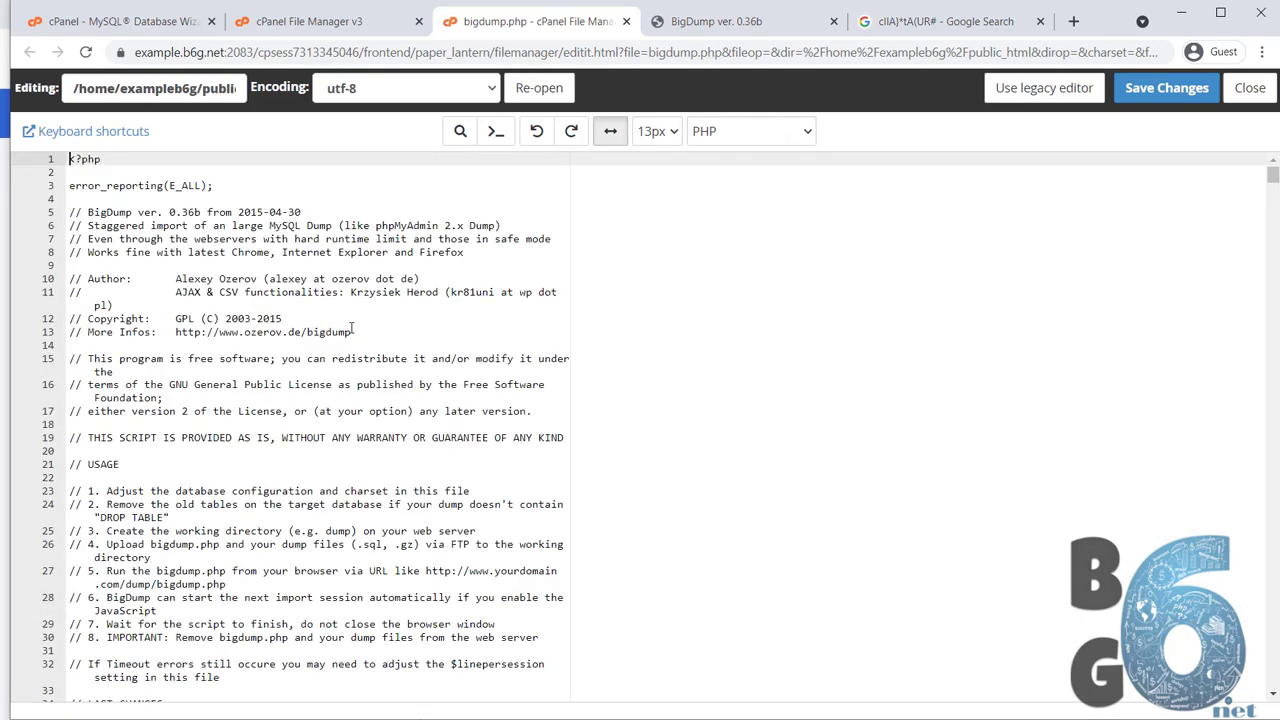
Paste the copied credentials into $db_name and move the user name into $db_username
{"action": "left_click", "coordinate": [355, 332]}
{"action": "scroll", "coordinate": [358, 334], "scroll_direction": "down", "scroll_amount": 5}
{"action": "scroll", "coordinate": [283, 399], "scroll_direction": "down", "scroll_amount": 2}
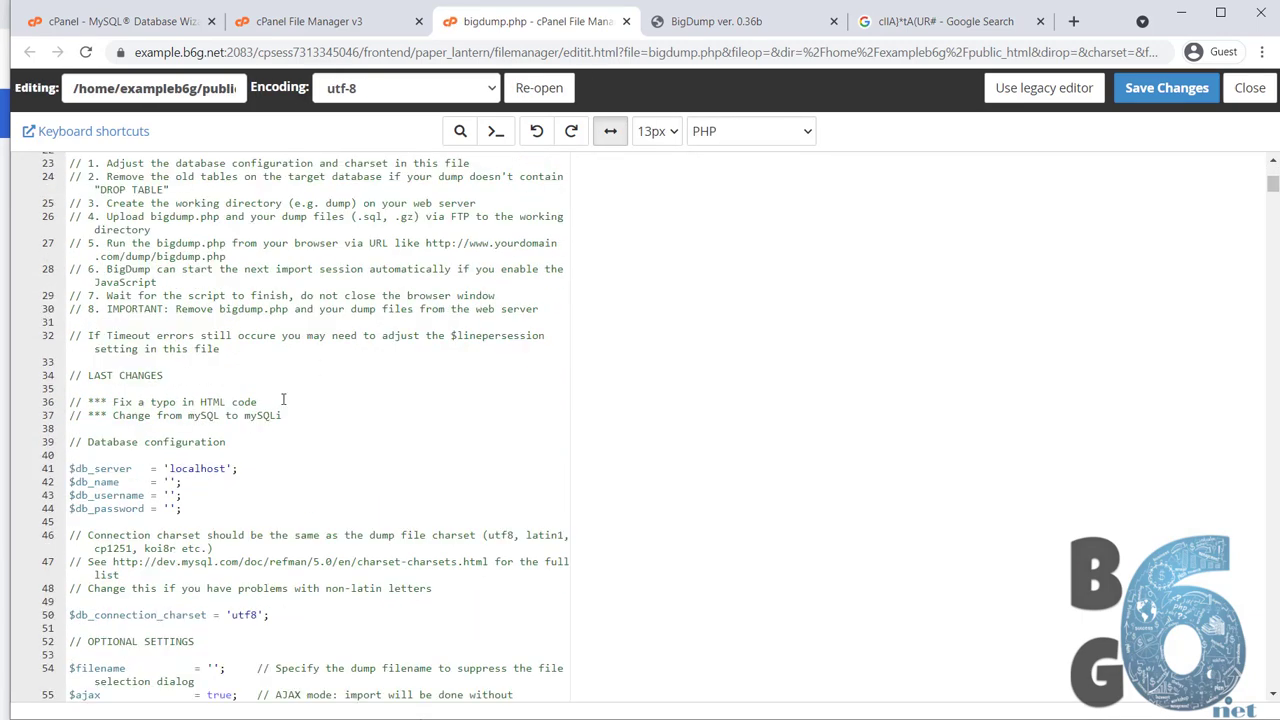
{"action": "left_click", "coordinate": [169, 482]}
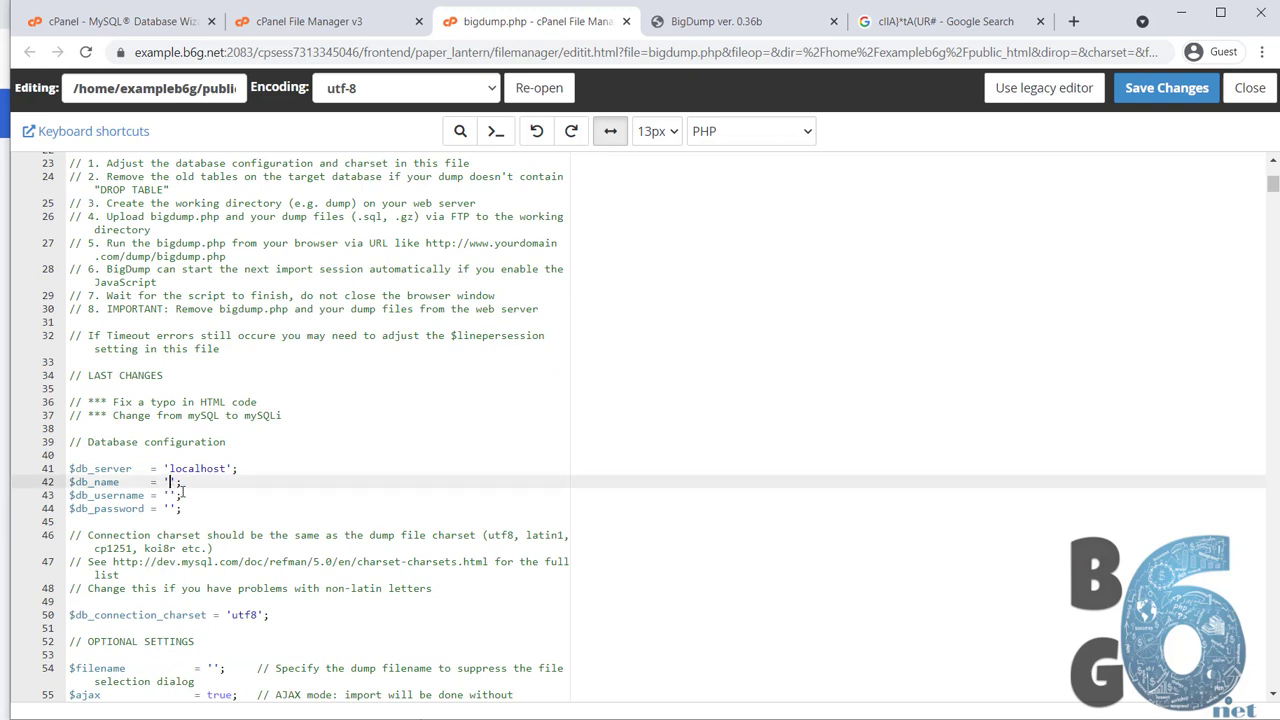
{"action": "key", "text": "ctrl+v"}
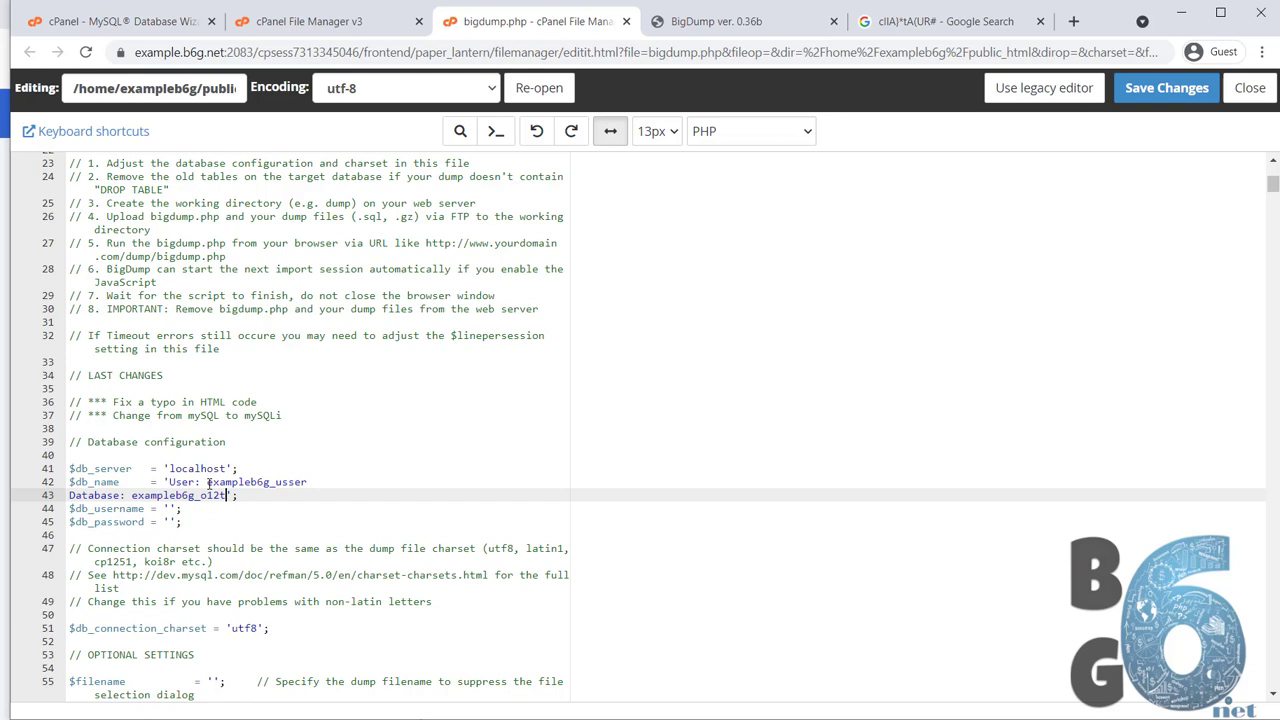
{"action": "left_click_drag", "start_coordinate": [208, 482], "coordinate": [296, 482]}
{"action": "key", "text": "ctrl+x"}
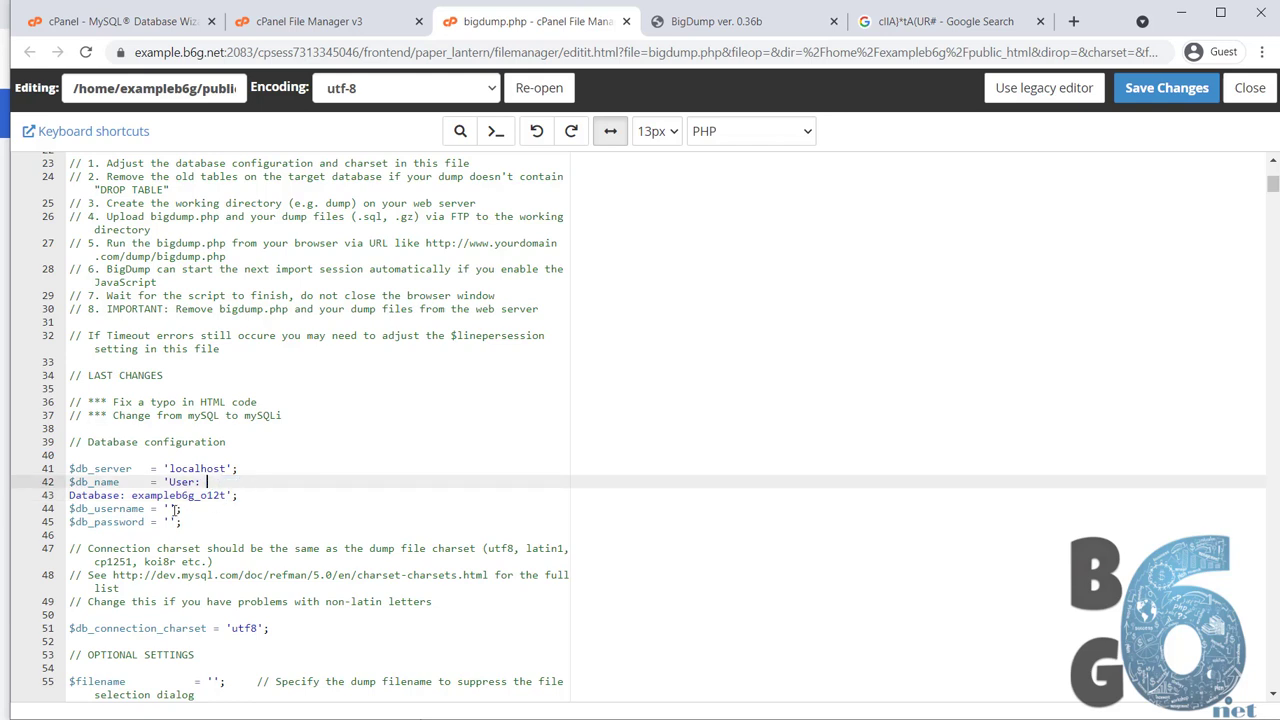
{"action": "left_click", "coordinate": [168, 508]}
{"action": "key", "text": "ctrl+v"}
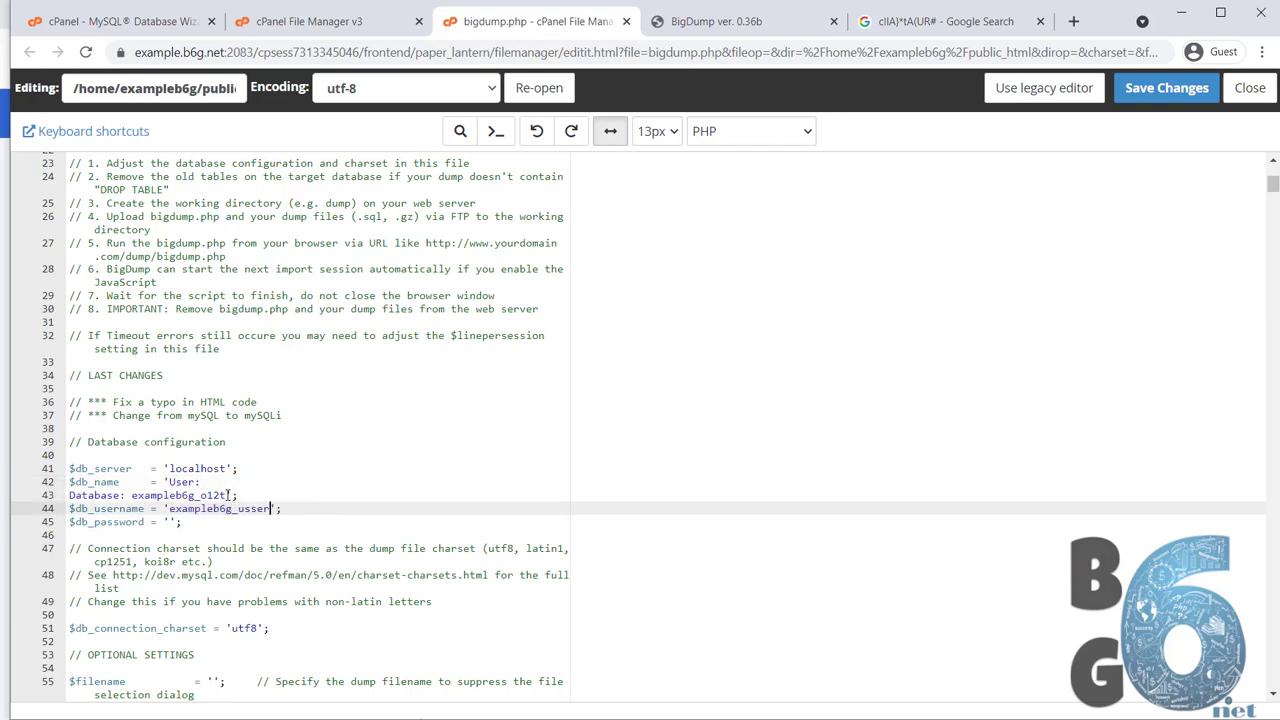
Trim $db_name so it holds only the o12t database name
{"action": "left_click_drag", "start_coordinate": [229, 495], "coordinate": [133, 495]}
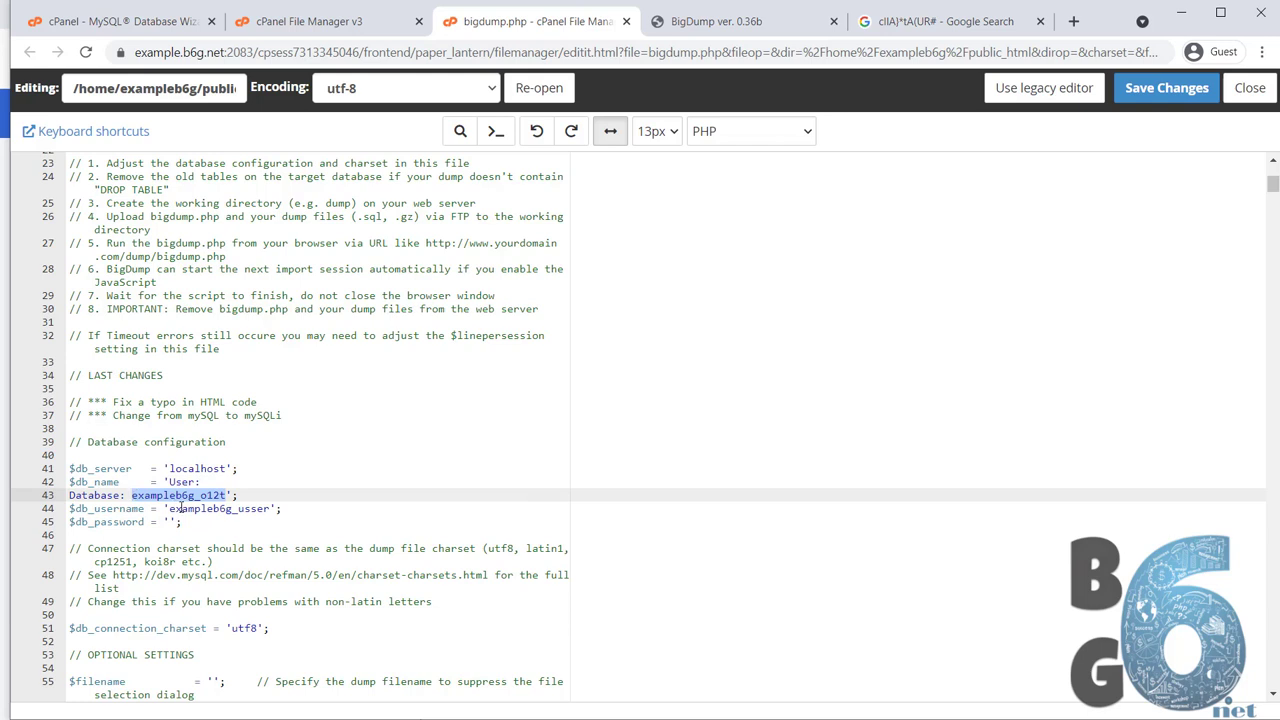
{"action": "key", "text": "ctrl+x"}
{"action": "left_click_drag", "start_coordinate": [133, 495], "coordinate": [170, 483]}
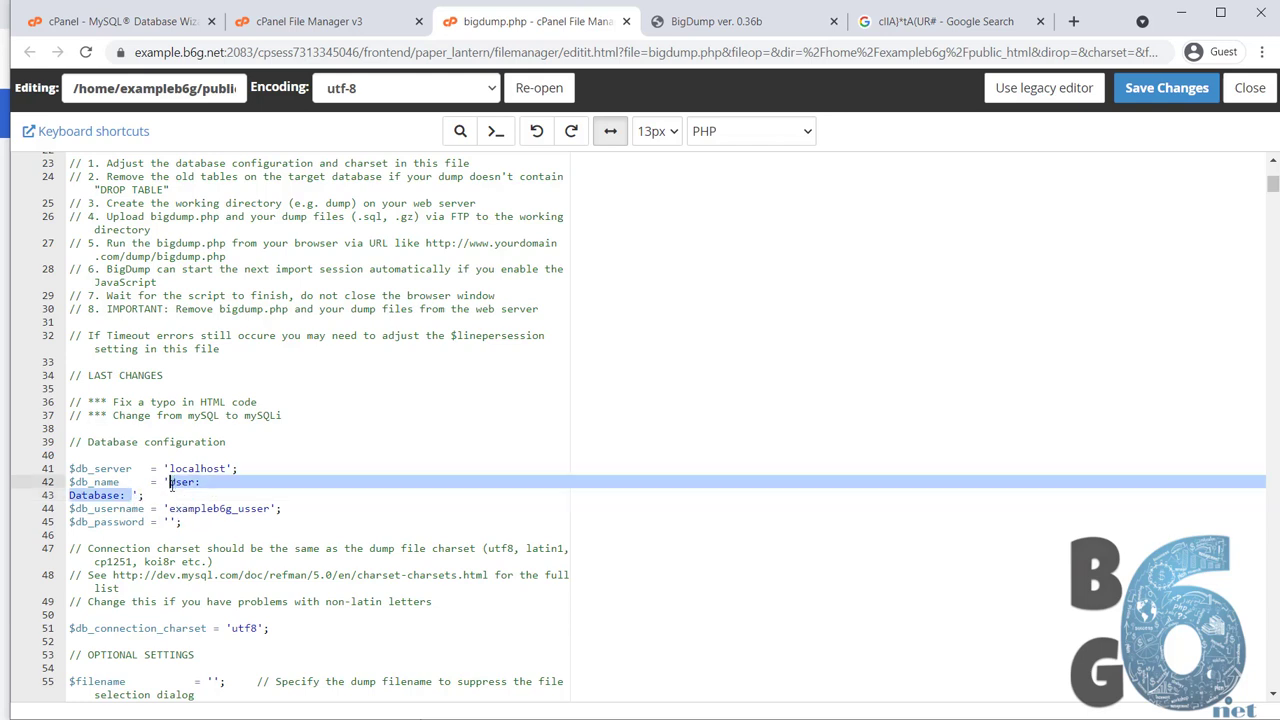
{"action": "key", "text": "ctrl+v"}
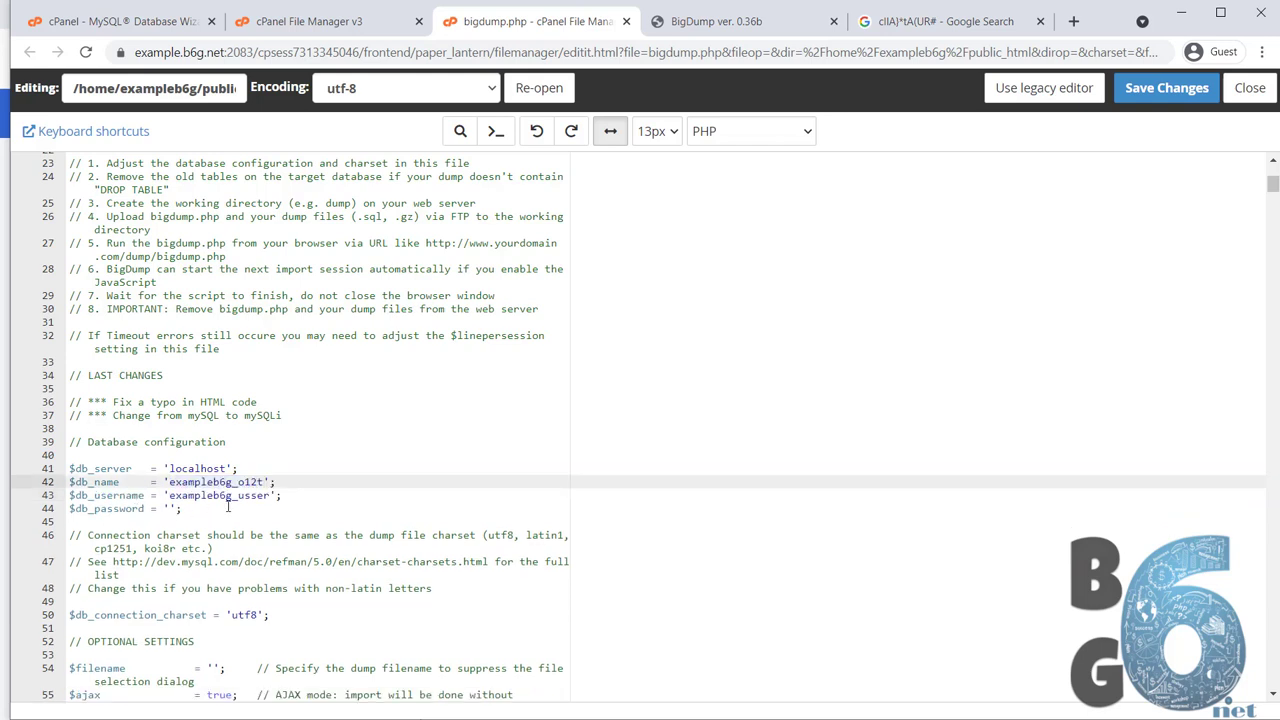
Copy the stored password into $db_password and save bigdump.php
{"action": "left_click", "coordinate": [930, 21]}
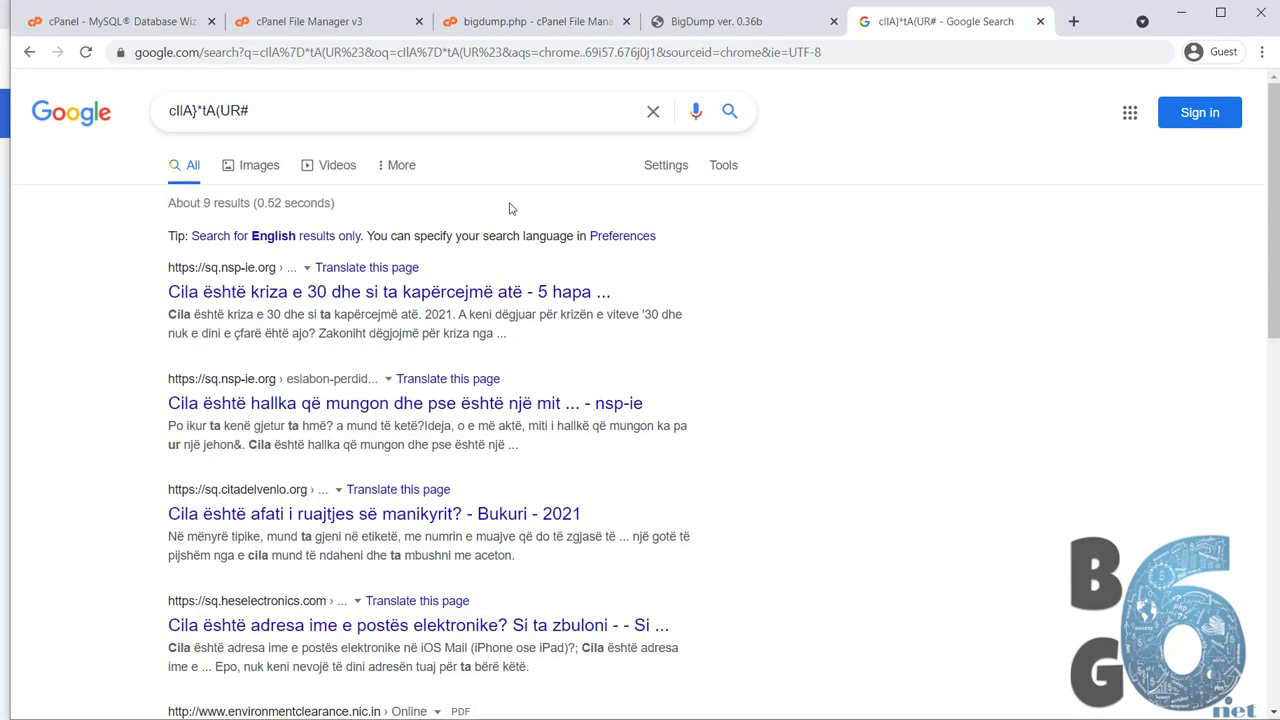
{"action": "left_click", "coordinate": [329, 108]}
{"action": "key", "text": "ctrl+a"}
{"action": "key", "text": "BackSpace"}
{"action": "left_click", "coordinate": [512, 19]}
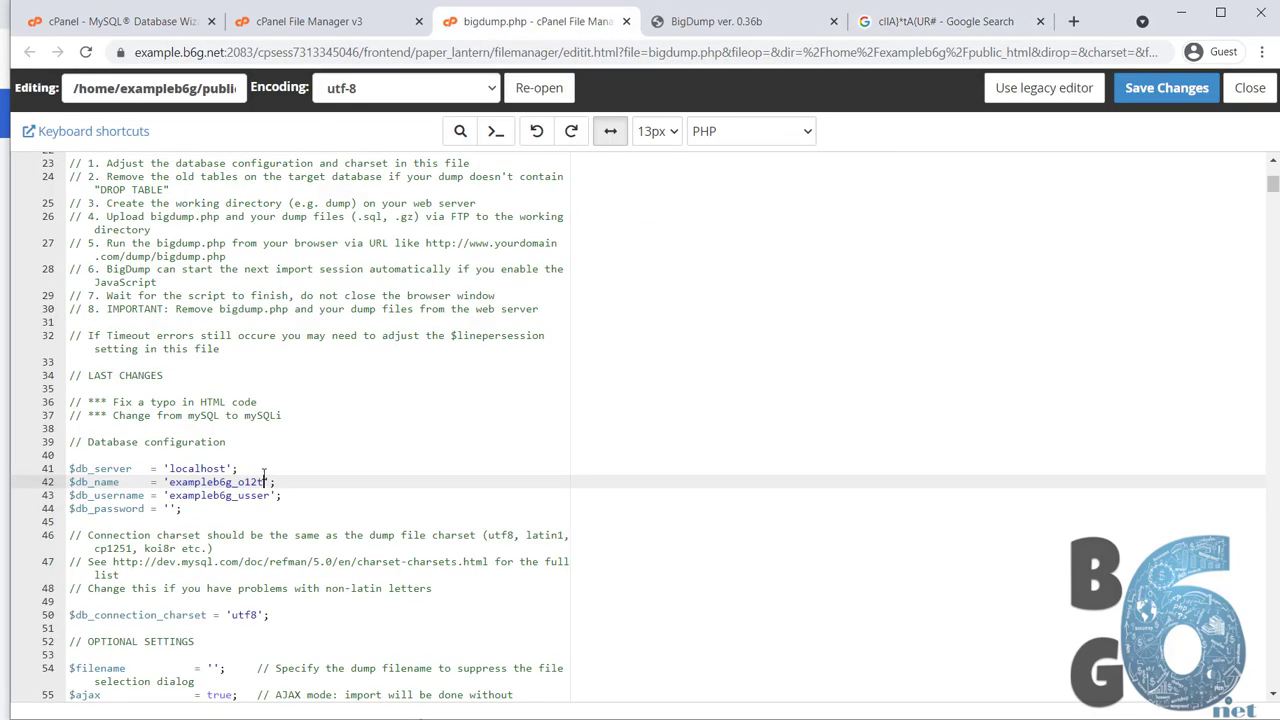
{"action": "left_click", "coordinate": [168, 508]}
{"action": "key", "text": "ctrl+v"}
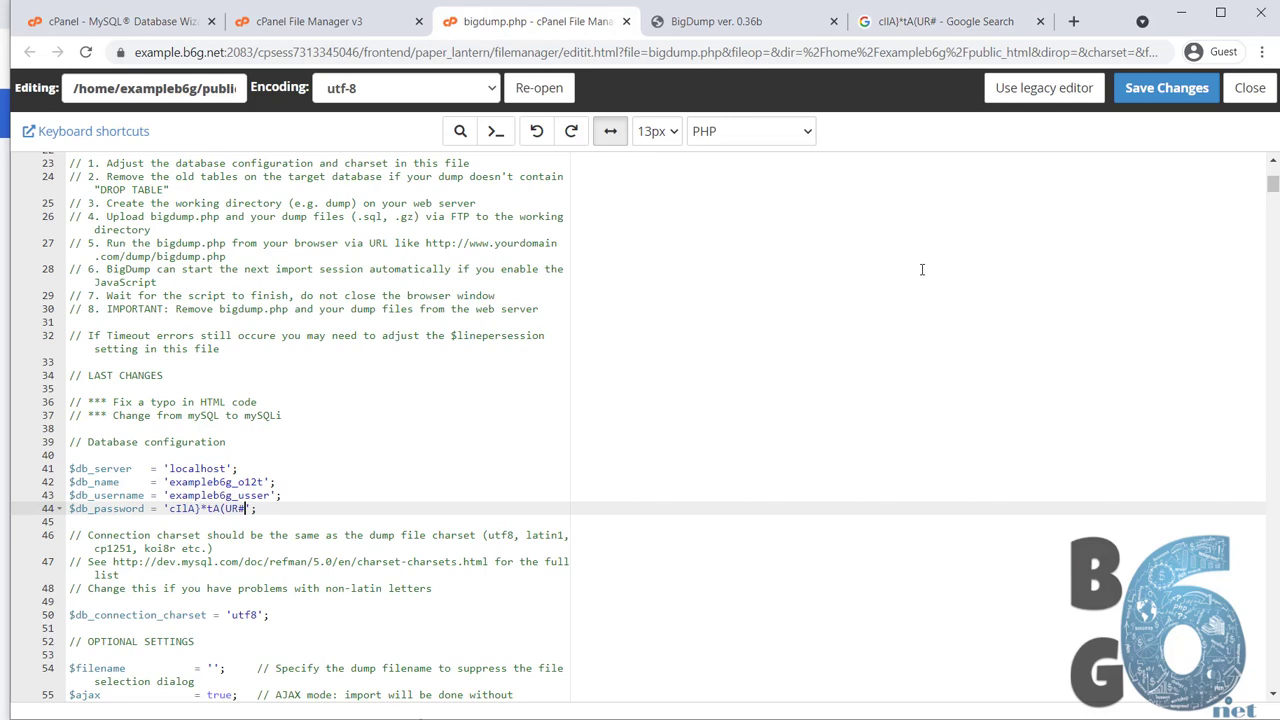
{"action": "left_click", "coordinate": [1145, 89]}
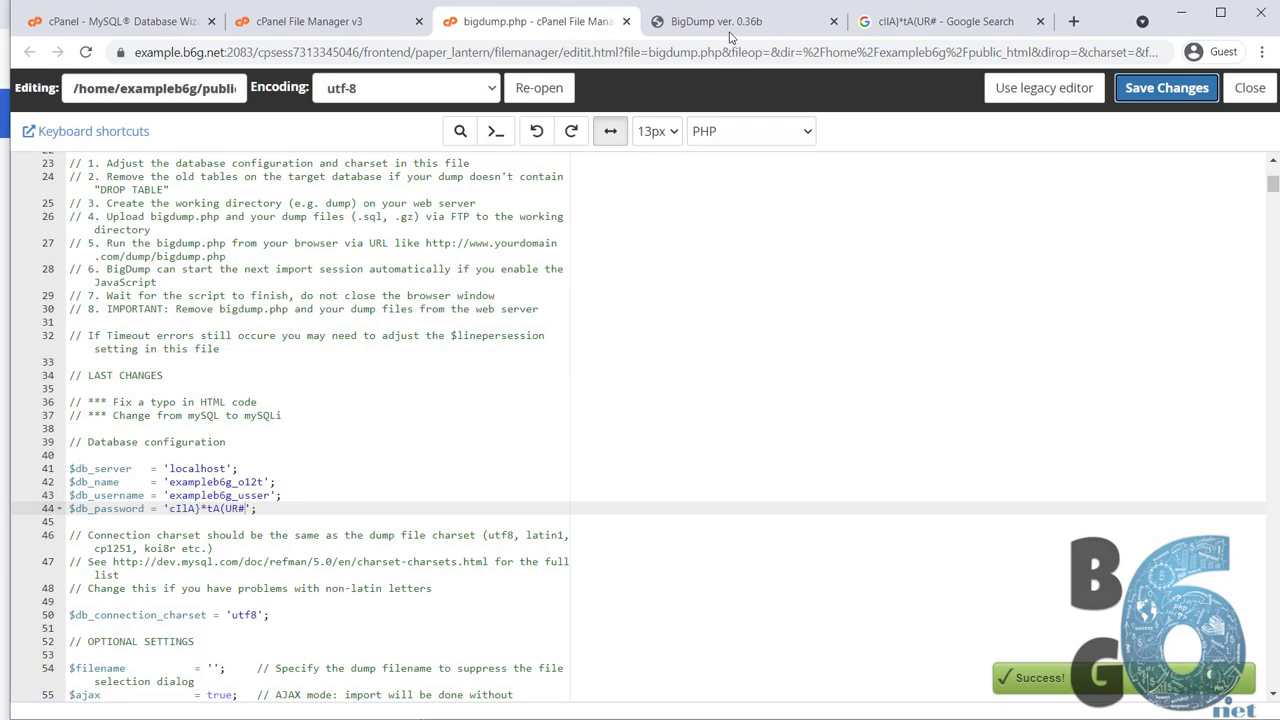
Reload BigDump so it lists fileofdatabase.sql and fileofdatabase.sql.gz for import
{"action": "left_click", "coordinate": [730, 30]}
{"action": "left_click", "coordinate": [613, 55]}
{"action": "key", "text": "Return"}
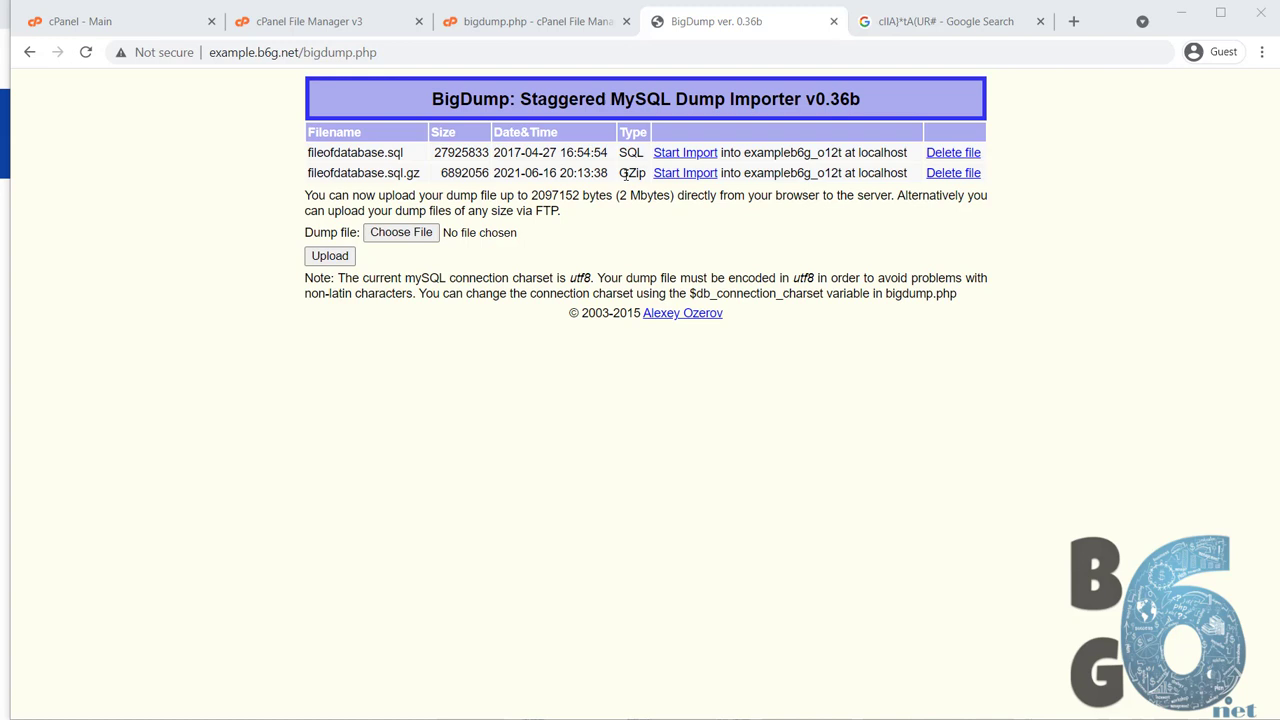
Highlight the compressed dump's file name and its sql.gz extension in BigDump's file list
{"action": "left_click_drag", "start_coordinate": [420, 173], "coordinate": [368, 173]}
{"action": "left_click", "coordinate": [390, 170]}
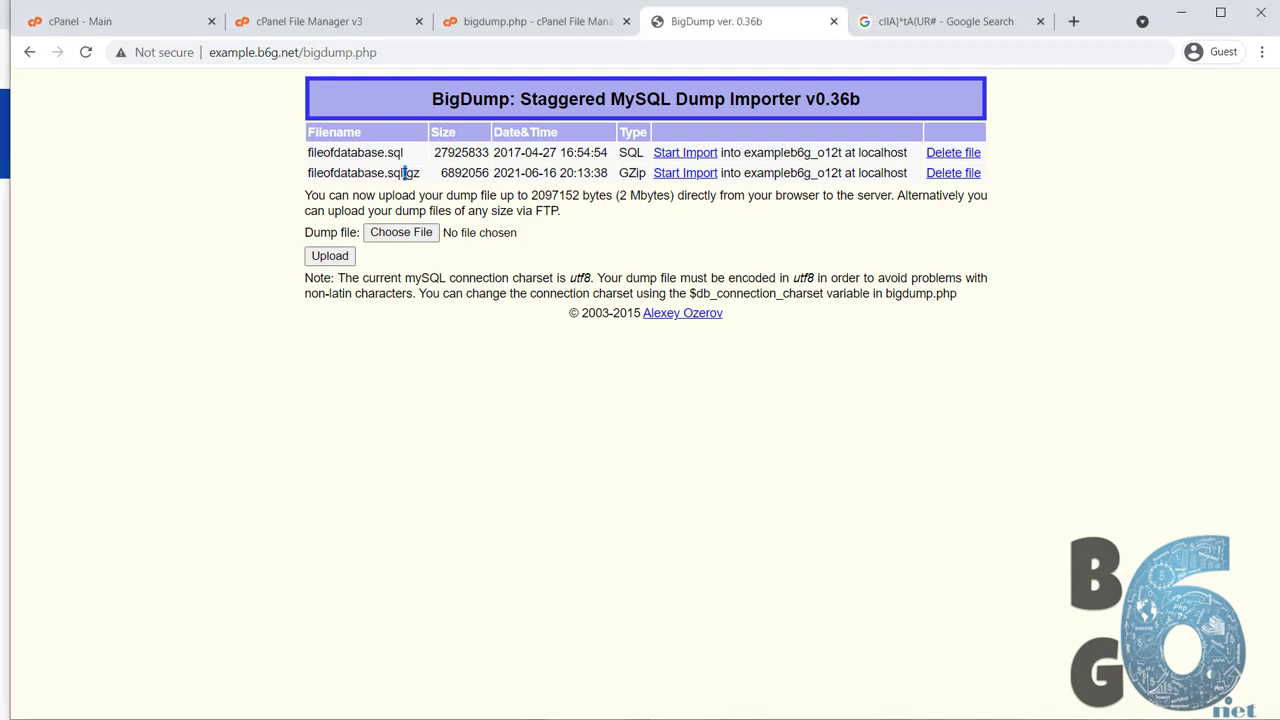
{"action": "double_click", "coordinate": [404, 173]}
{"action": "left_click", "coordinate": [385, 153]}
Import fileofdatabase.sql and review the finished statistics: 731 queries, 26.63 MB, 100% done
{"action": "left_click", "coordinate": [677, 171]}
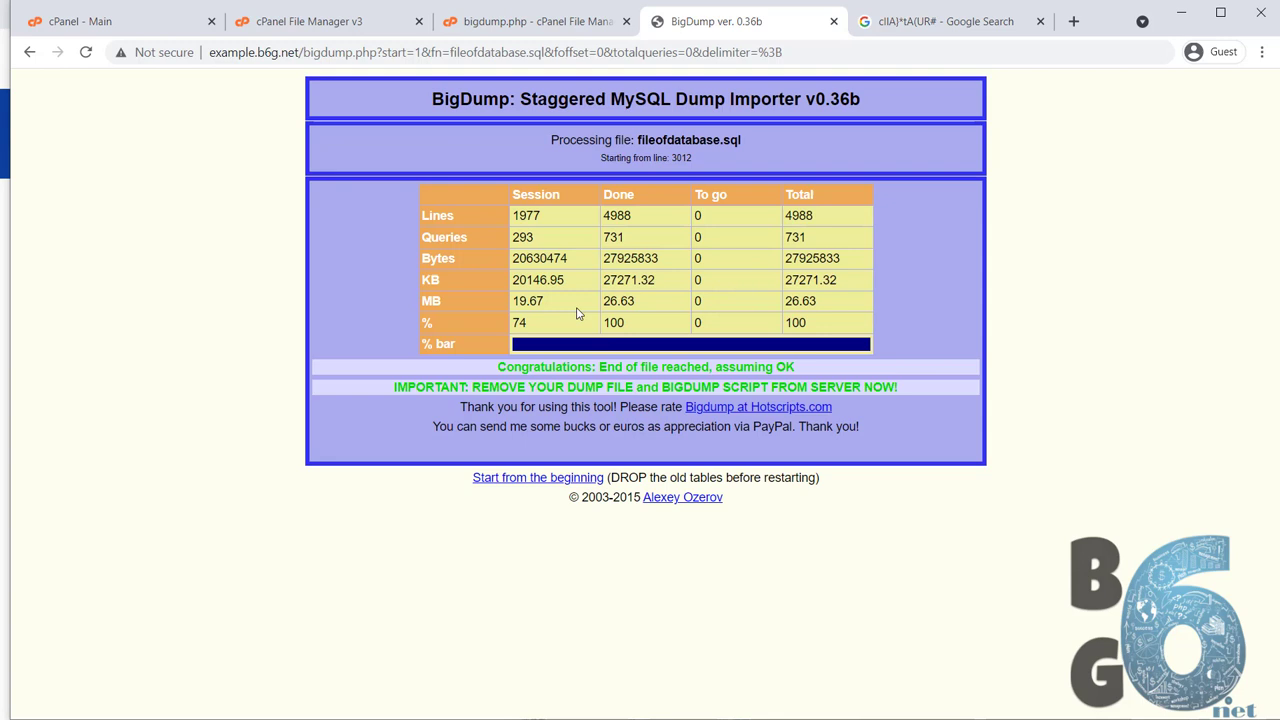
{"action": "left_click_drag", "start_coordinate": [440, 198], "coordinate": [634, 301]}
{"action": "left_click", "coordinate": [598, 300]}
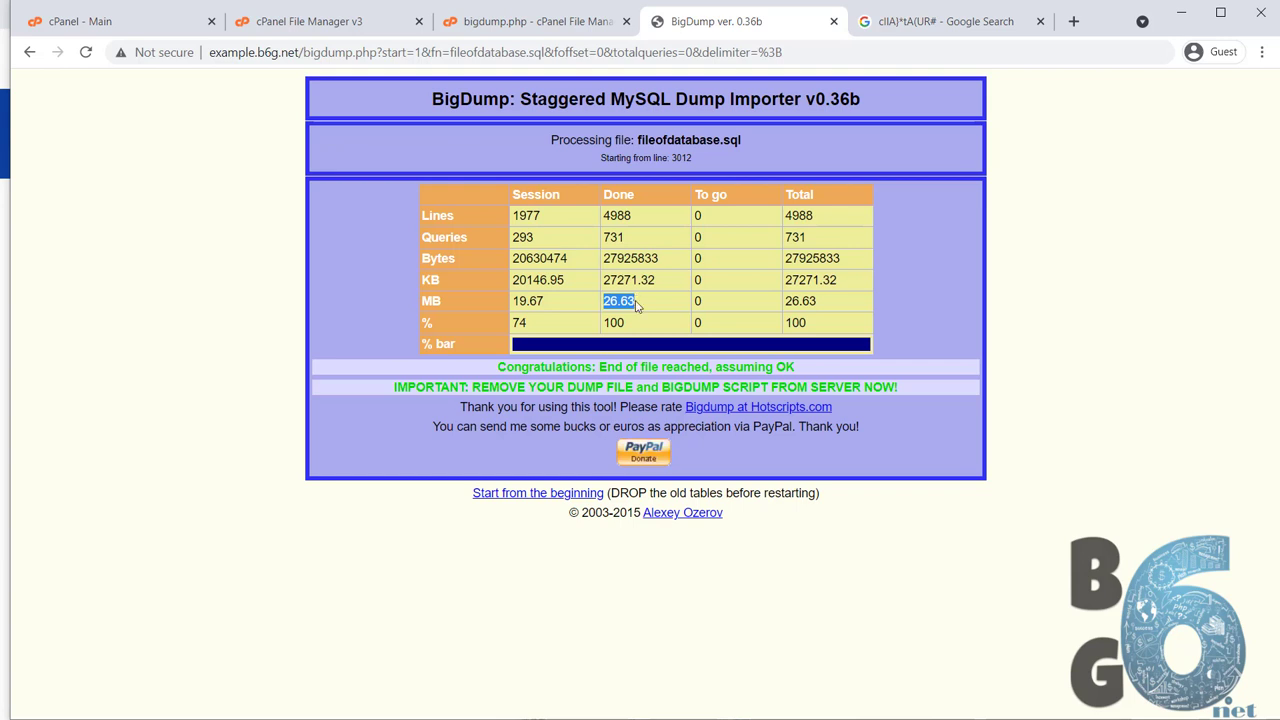
{"action": "left_click", "coordinate": [665, 305]}
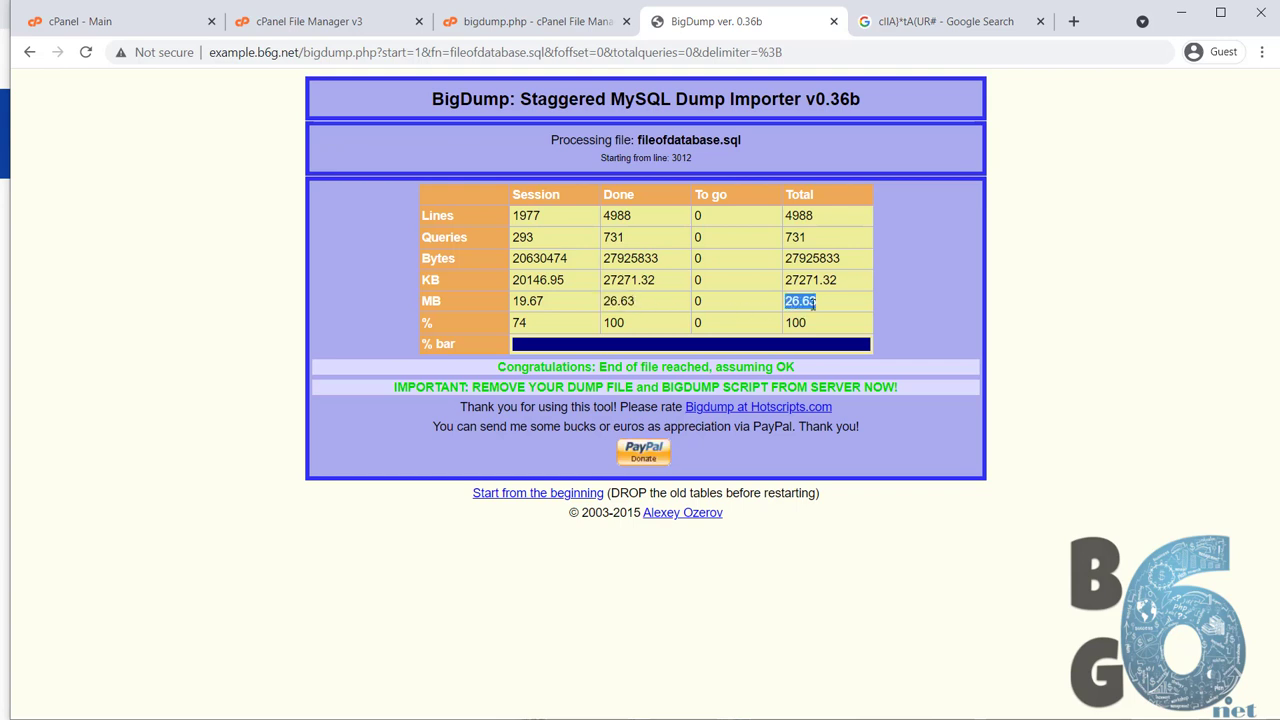
Open the o12t database in phpMyAdmin and scroll through its 162 tables, access through word
{"action": "left_click", "coordinate": [152, 20]}
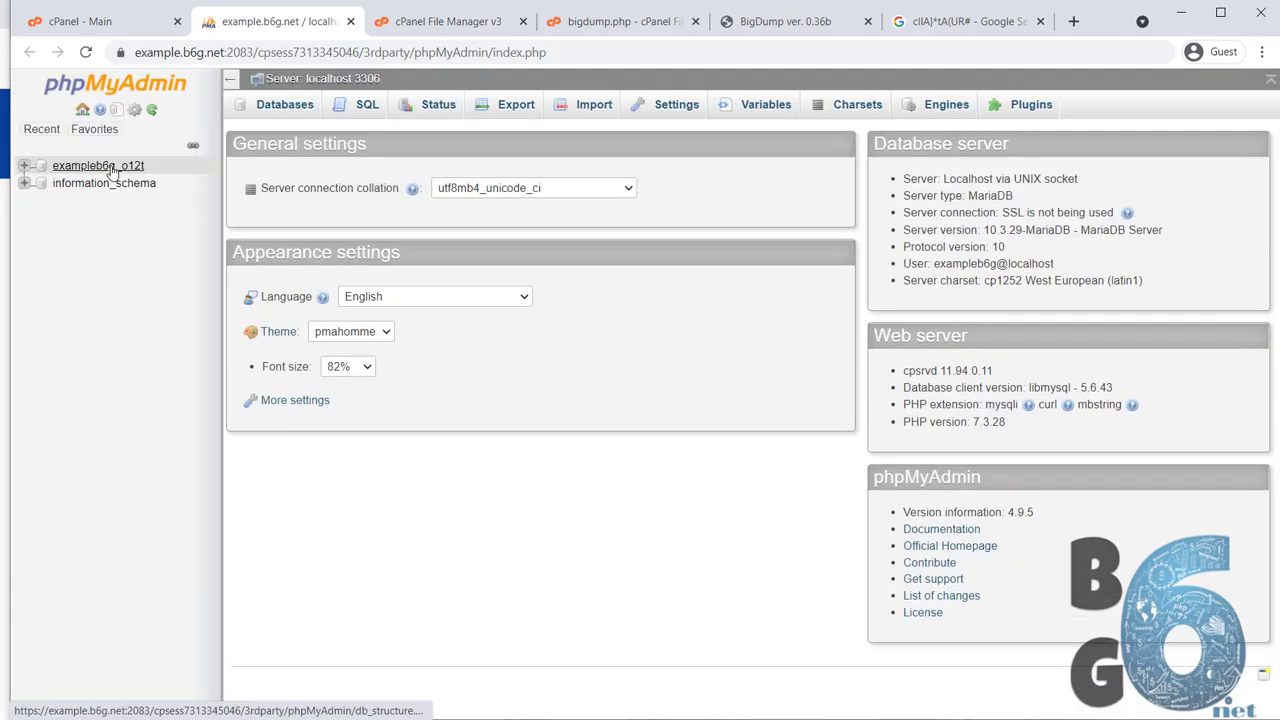
{"action": "left_click", "coordinate": [100, 166]}
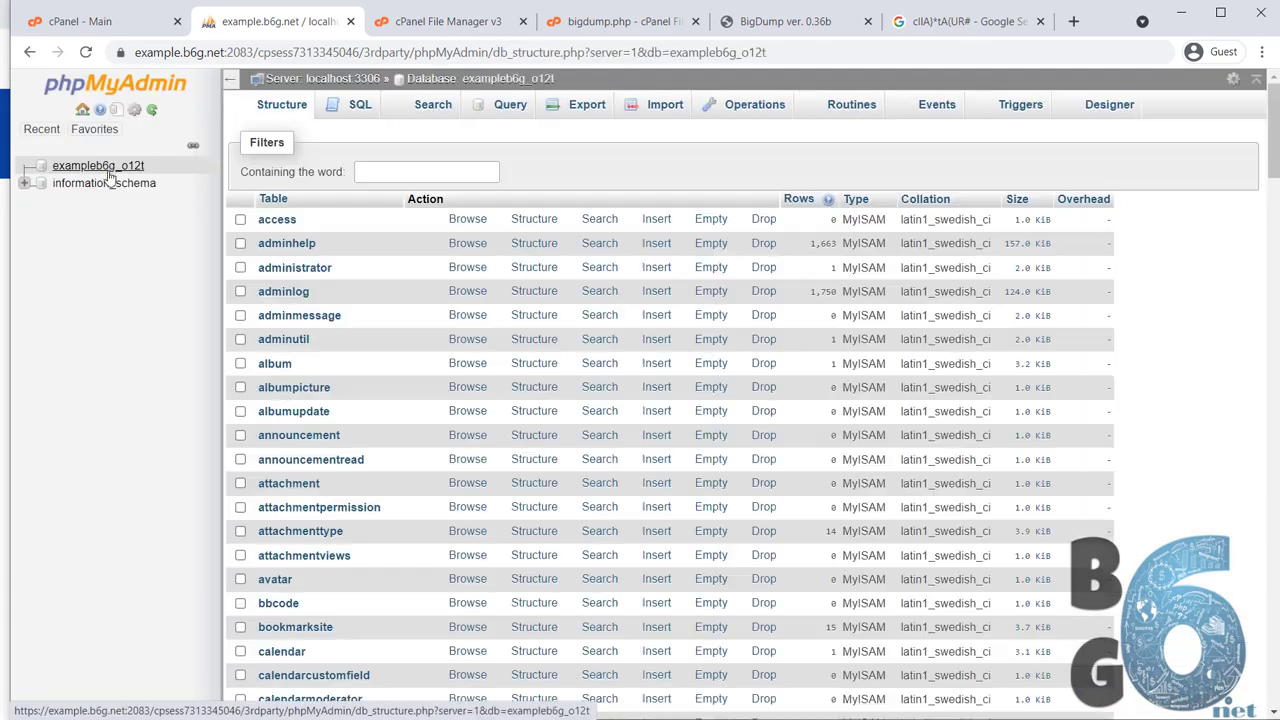
{"action": "scroll", "coordinate": [703, 325], "scroll_direction": "down", "scroll_amount": 15}
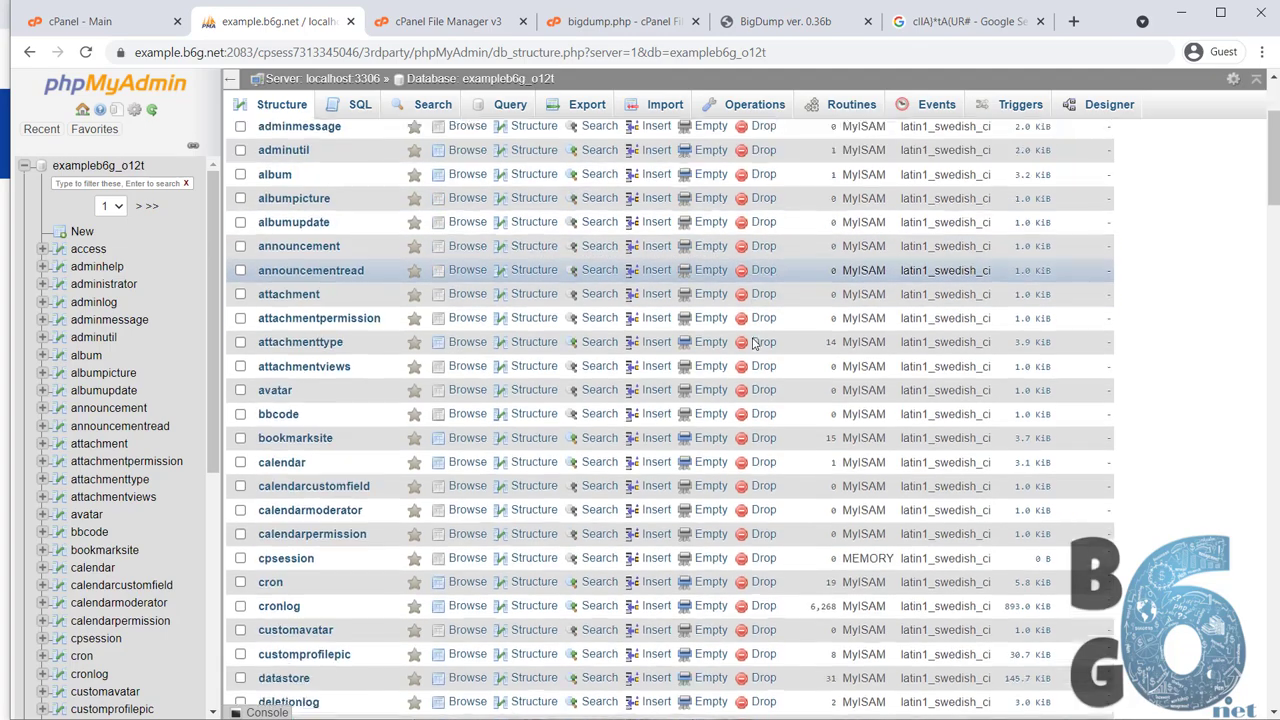
{"action": "scroll", "coordinate": [755, 343], "scroll_direction": "down", "scroll_amount": 12}
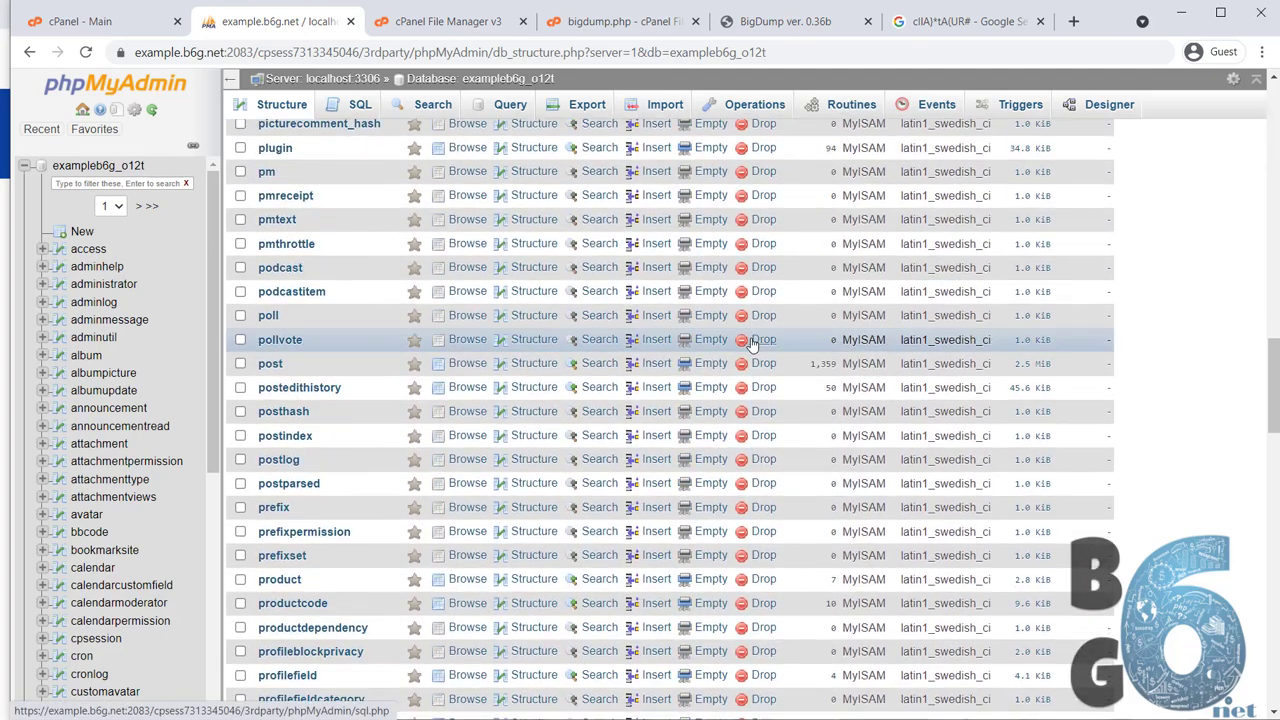
{"action": "scroll", "coordinate": [745, 340], "scroll_direction": "down", "scroll_amount": 10}
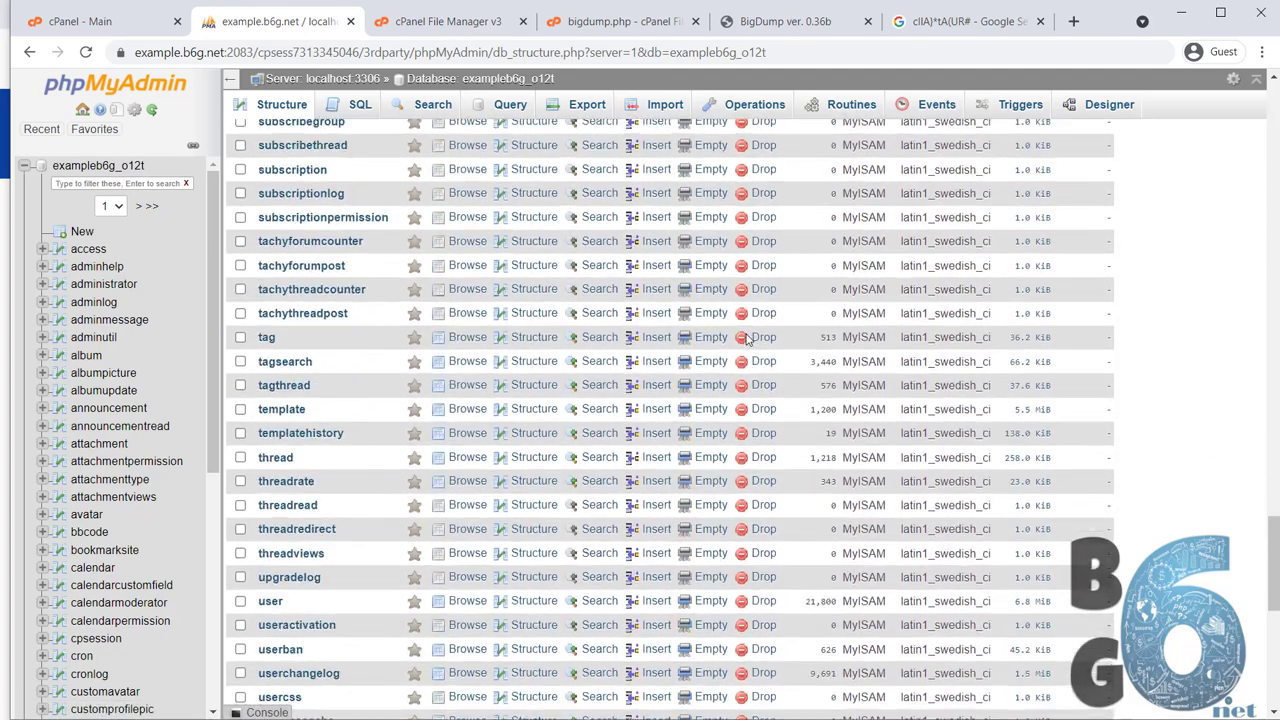
{"action": "scroll", "coordinate": [745, 340], "scroll_direction": "down", "scroll_amount": 3}
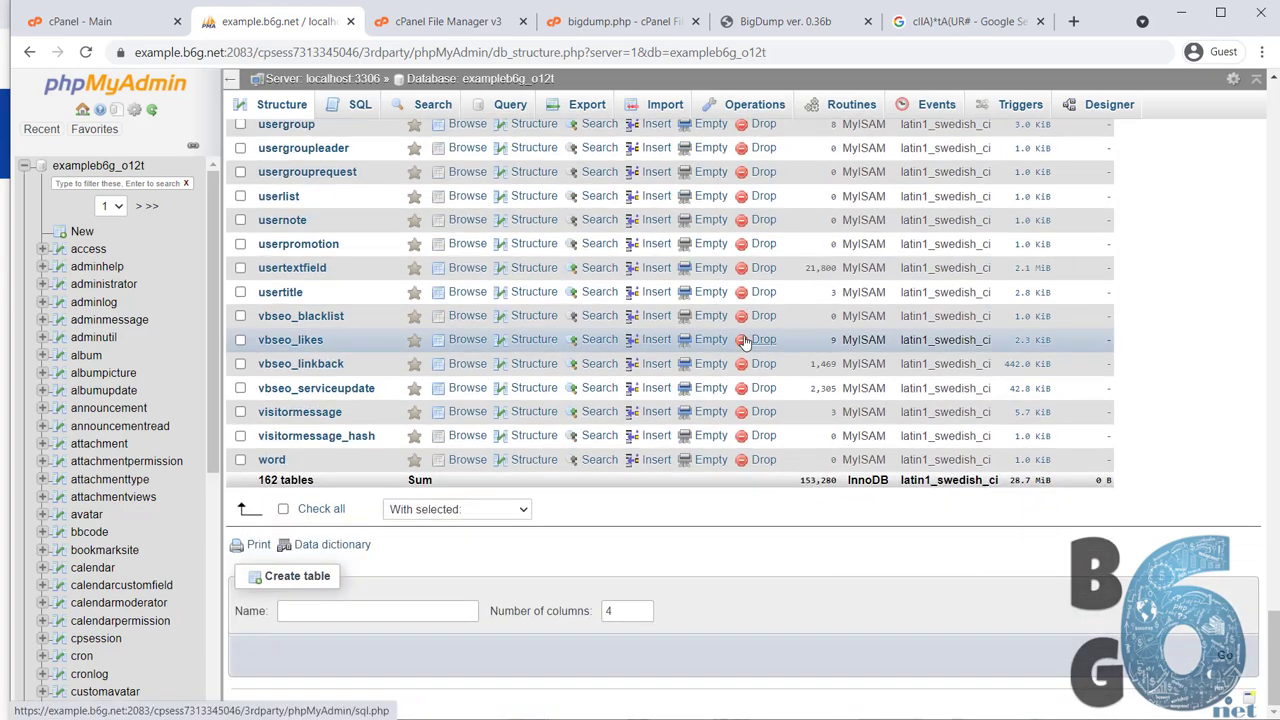
{"action": "scroll", "coordinate": [790, 440], "scroll_direction": "up", "scroll_amount": 20}
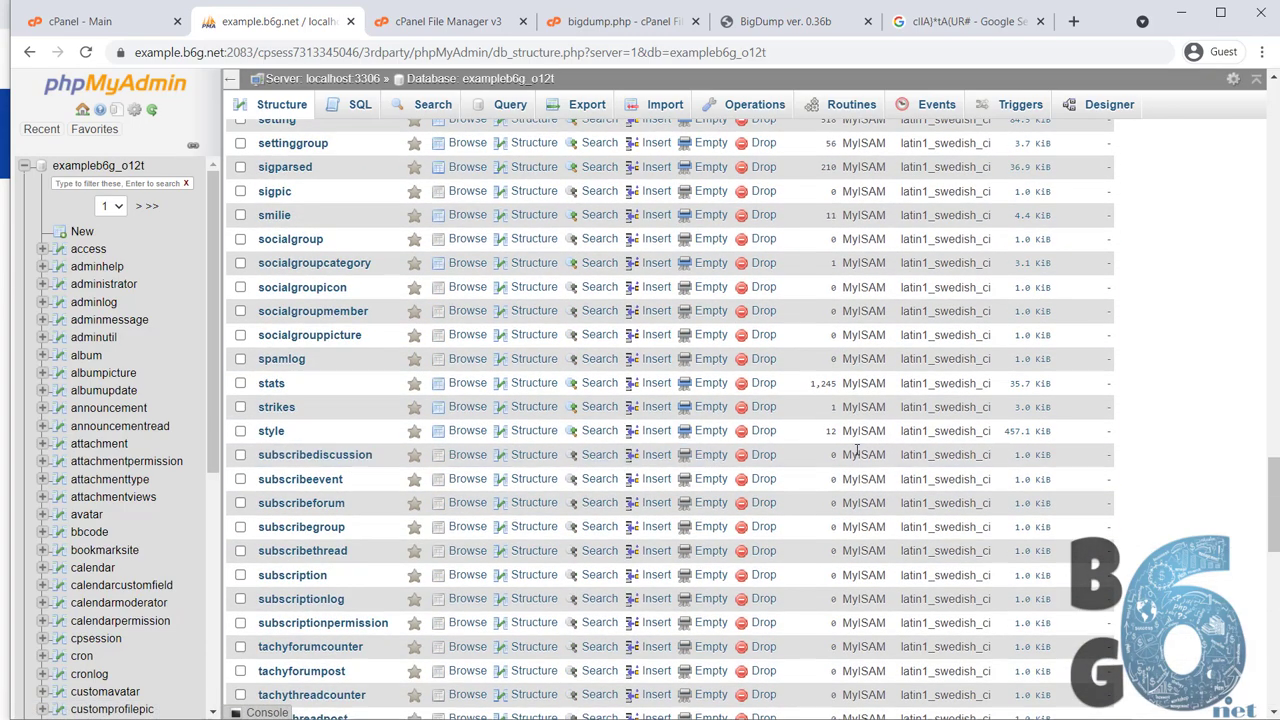
{"action": "scroll", "coordinate": [848, 420], "scroll_direction": "up", "scroll_amount": 15}
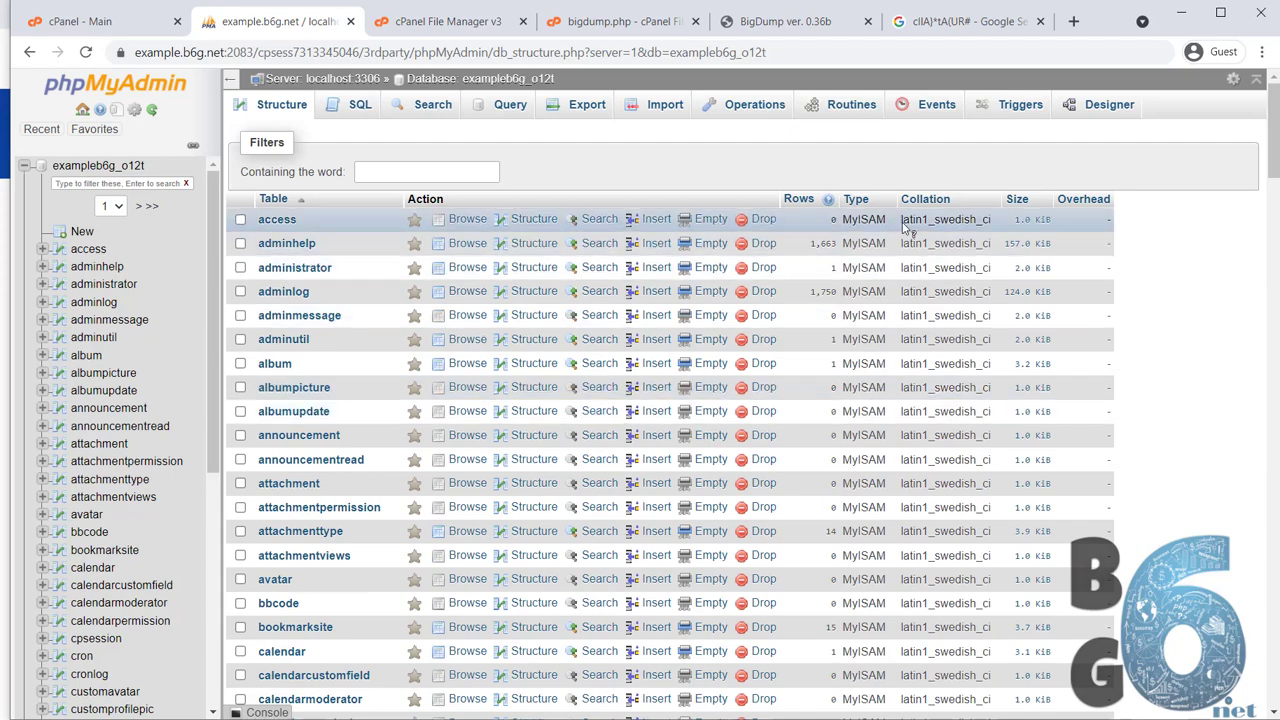
{"action": "scroll", "coordinate": [850, 400], "scroll_direction": "down", "scroll_amount": 5}
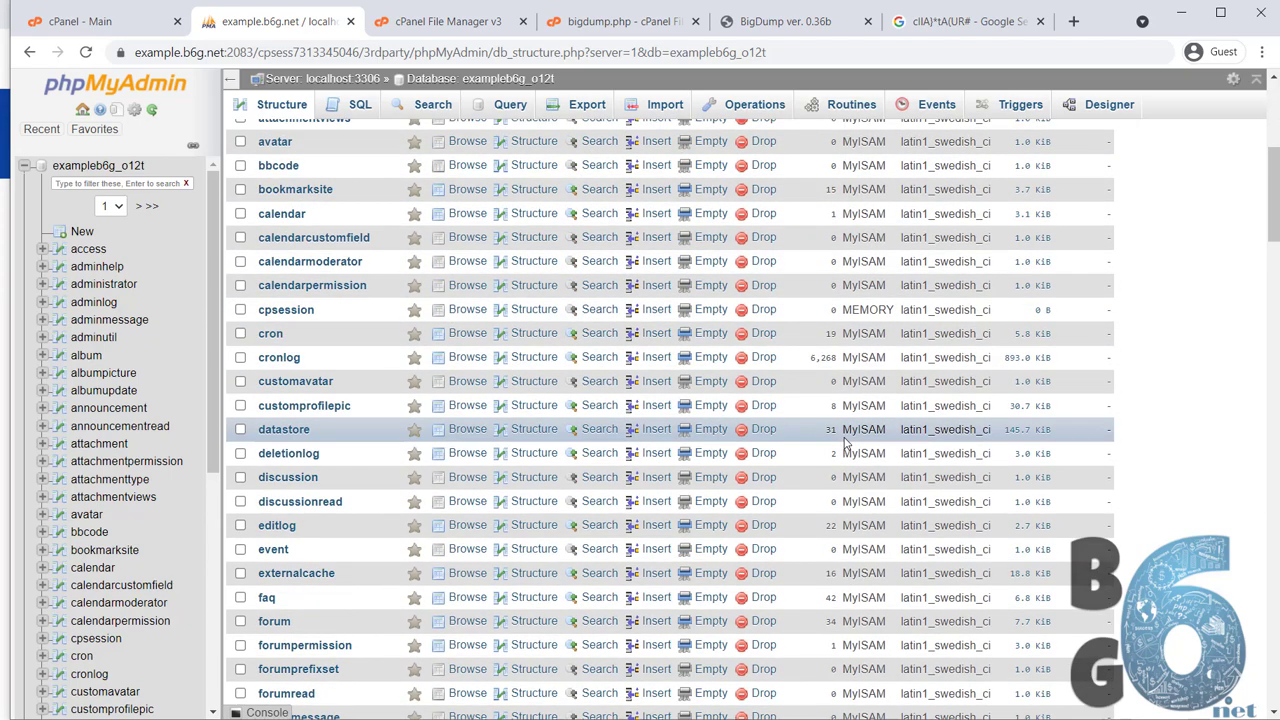